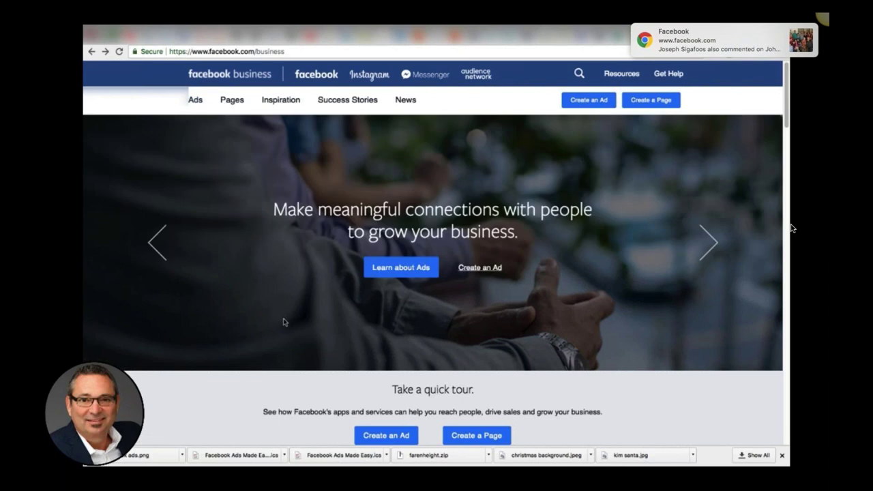
# Start creating a new ad from the Facebook Business page and check the list of available ad accounts
pyautogui.moveTo(341, 100)
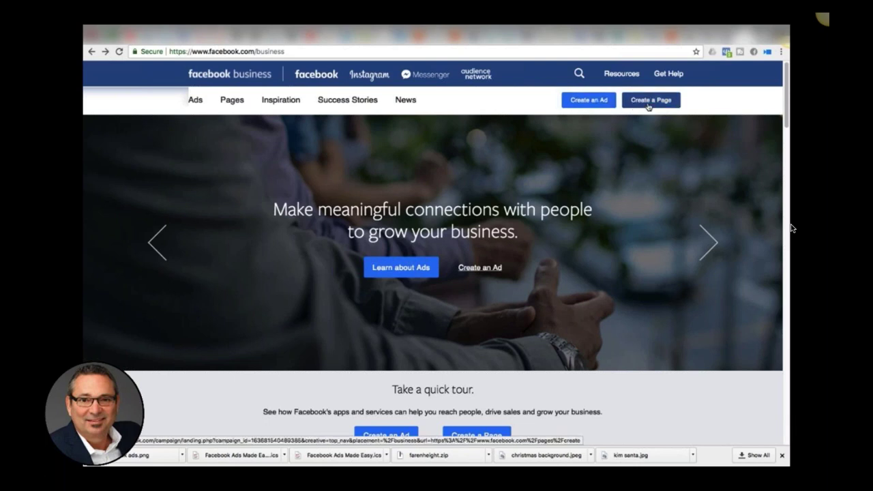
pyautogui.click(586, 101)
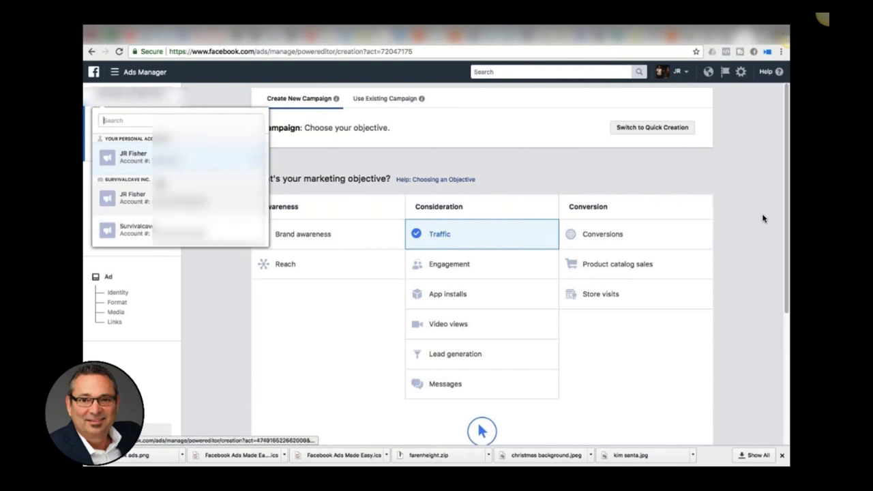
pyautogui.click(194, 97)
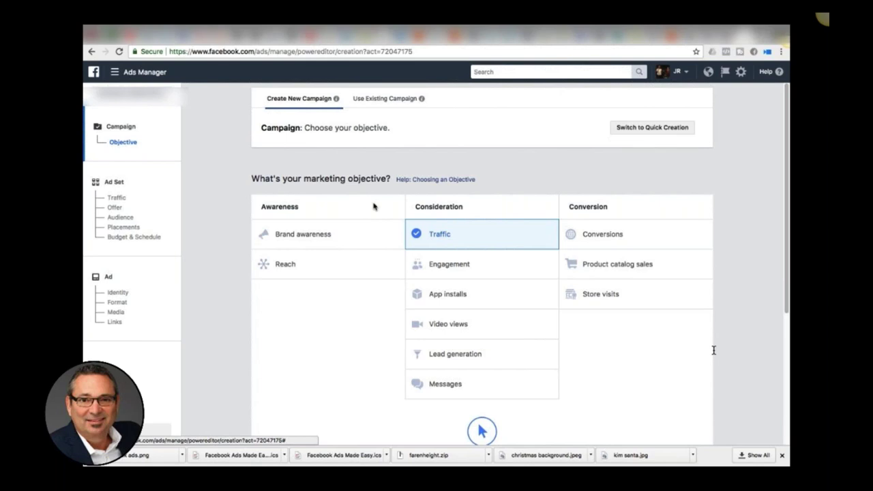
# Read the descriptions of the marketing objectives under Awareness, Consideration and Conversion
pyautogui.moveTo(395, 234)
pyautogui.moveTo(396, 264)
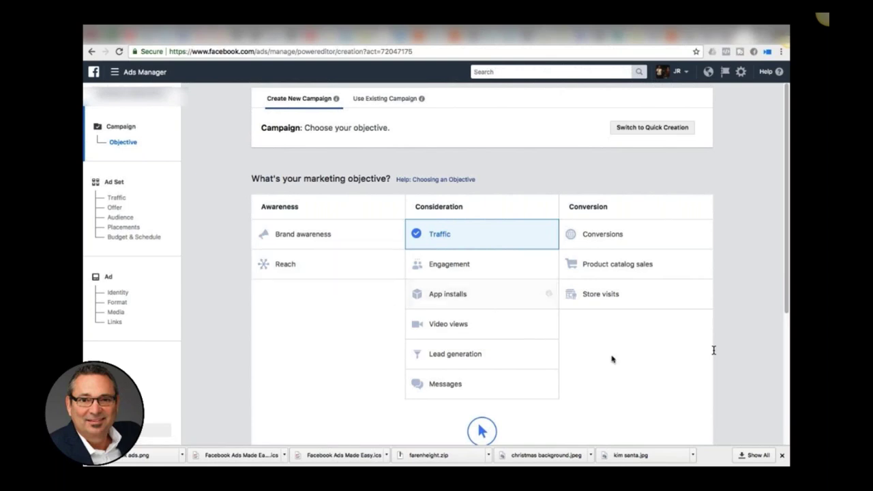
pyautogui.moveTo(549, 236)
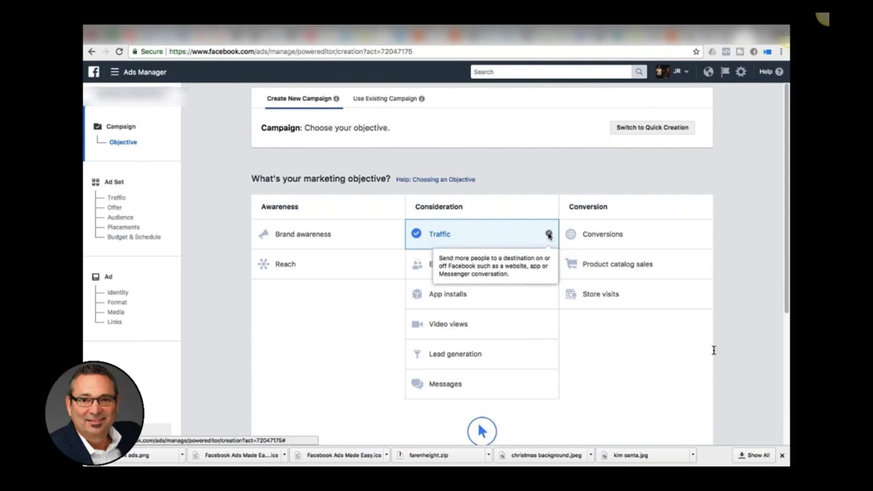
pyautogui.moveTo(549, 265)
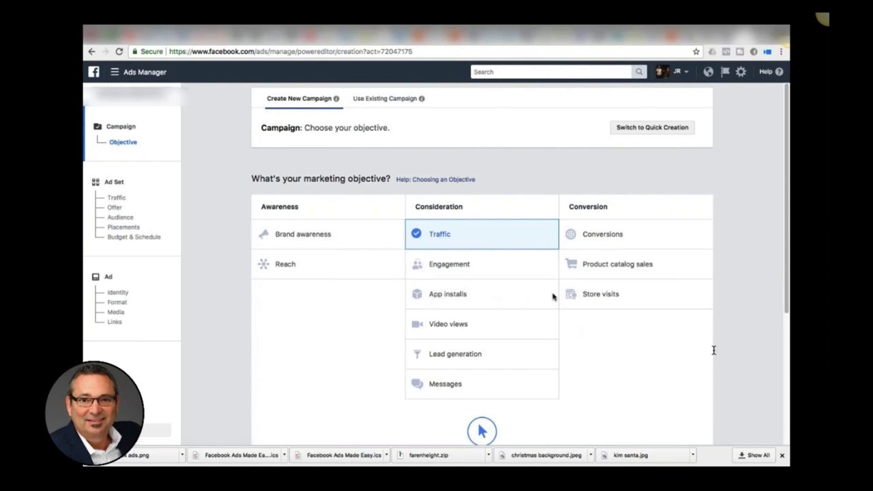
pyautogui.moveTo(548, 294)
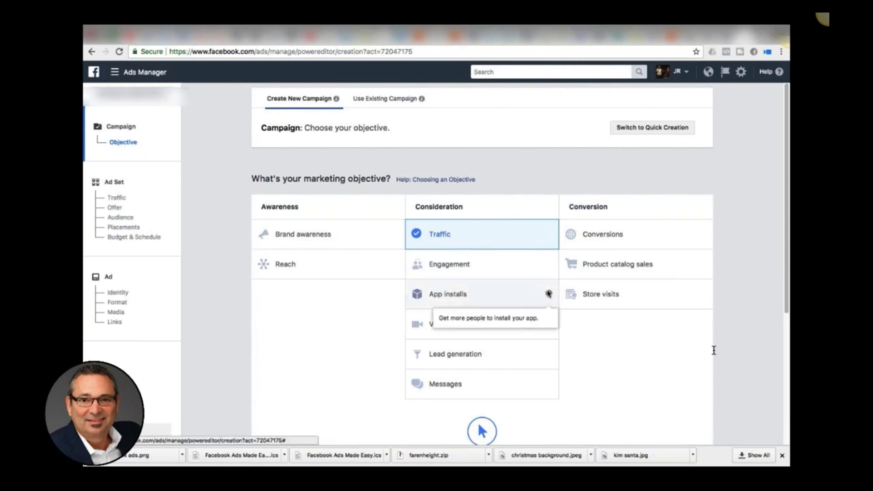
pyautogui.moveTo(548, 325)
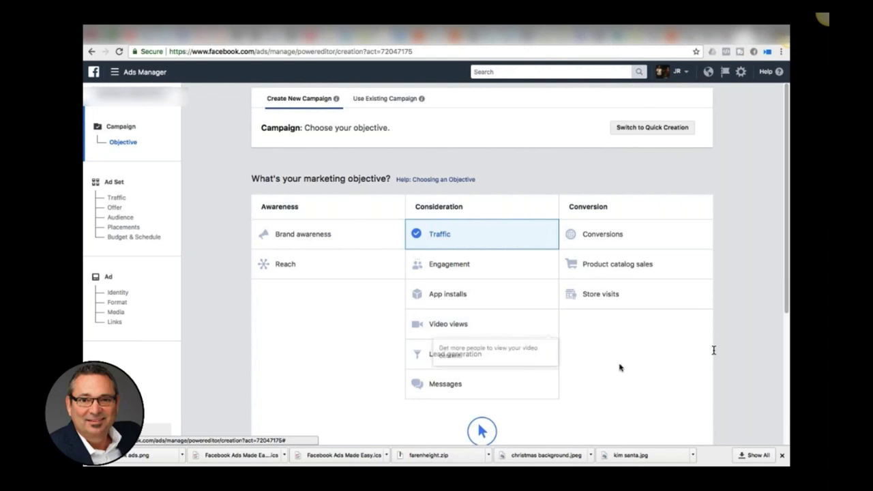
pyautogui.moveTo(549, 353)
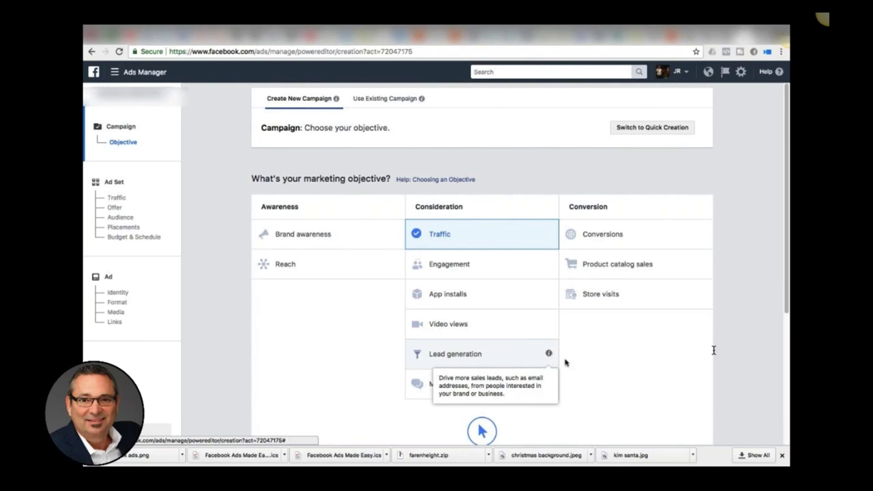
pyautogui.moveTo(549, 384)
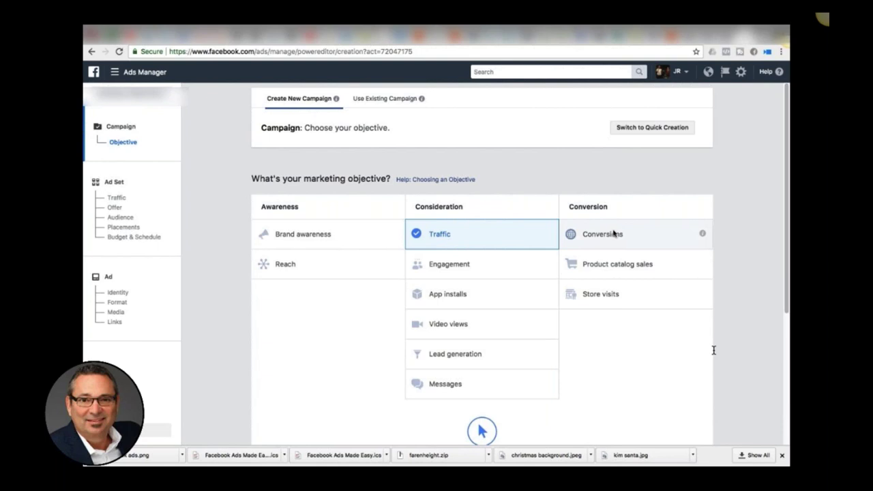
pyautogui.moveTo(703, 234)
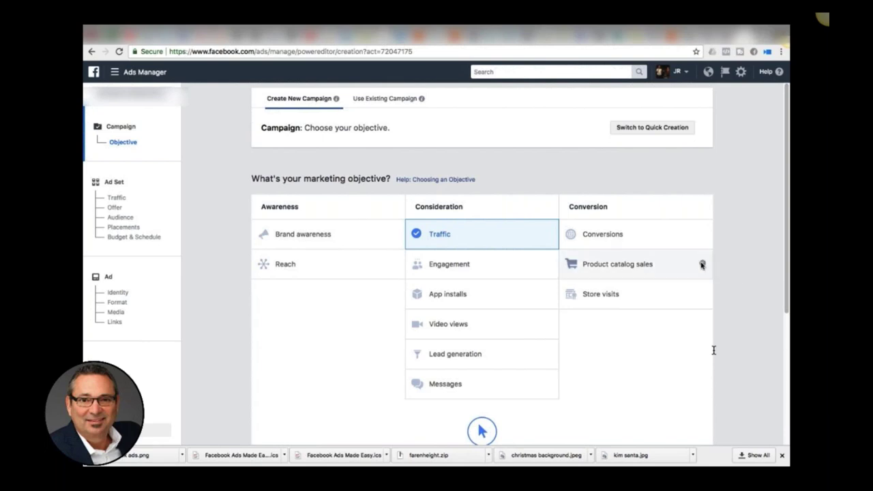
pyautogui.moveTo(701, 264)
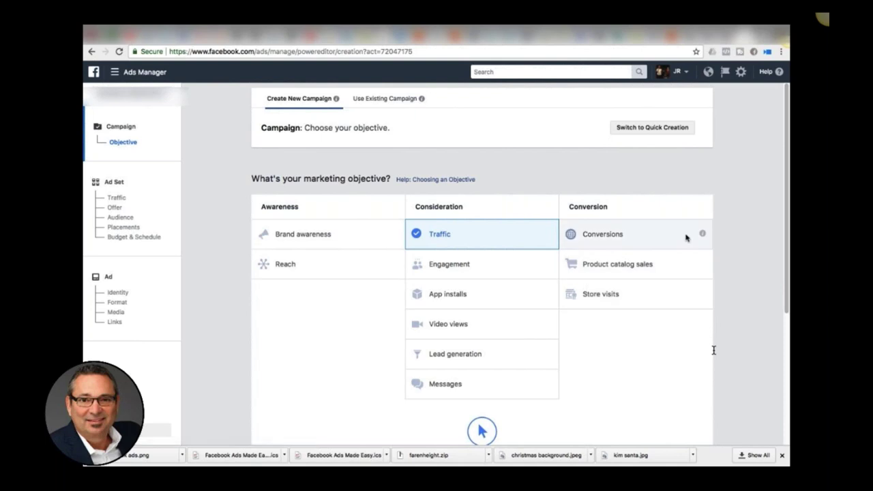
pyautogui.moveTo(702, 294)
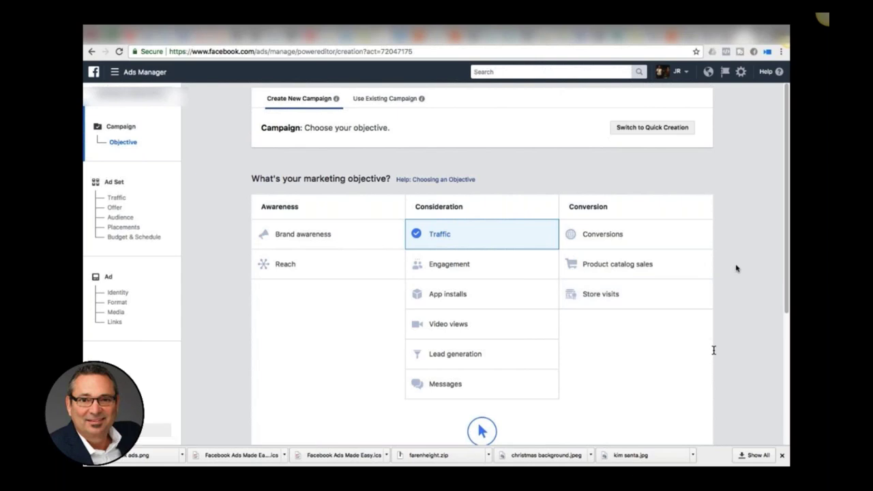
# Choose the Conversions objective, name the campaign "Purchase Neclace" and continue to the ad set
pyautogui.click(612, 235)
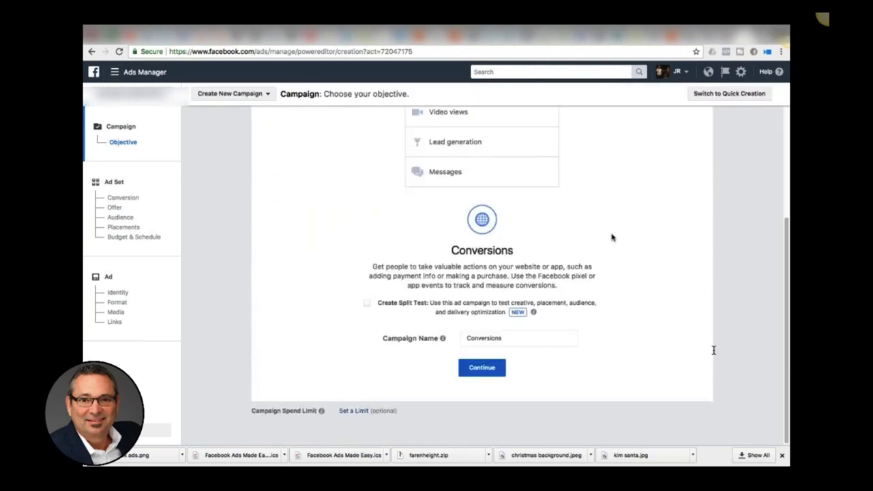
pyautogui.tripleClick(489, 338)
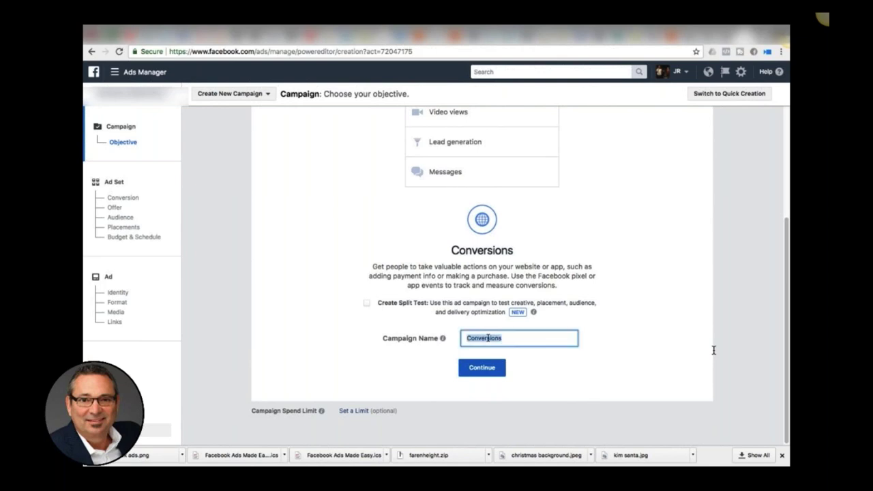
pyautogui.write('Purchase Neclace')
pyautogui.click(482, 369)
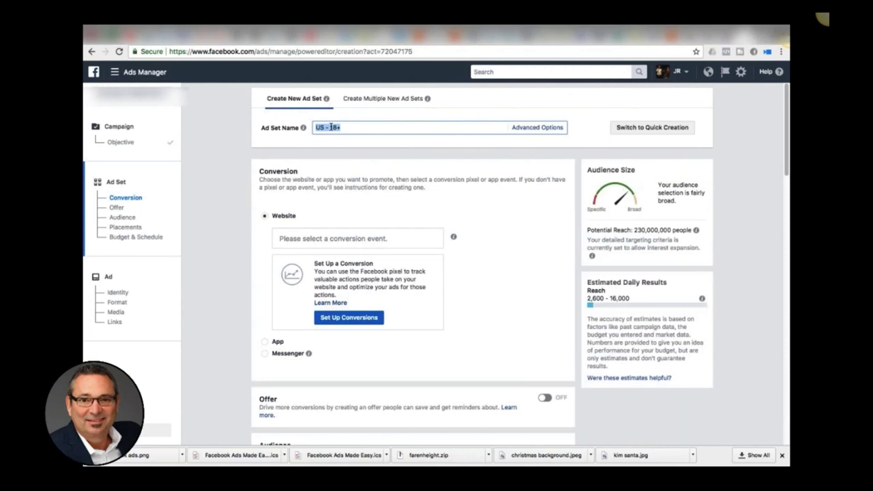
# Name the ad set "Blue Diamond Necklace", correcting the spelling of the last word
pyautogui.write('Blue Diamond Neclace')
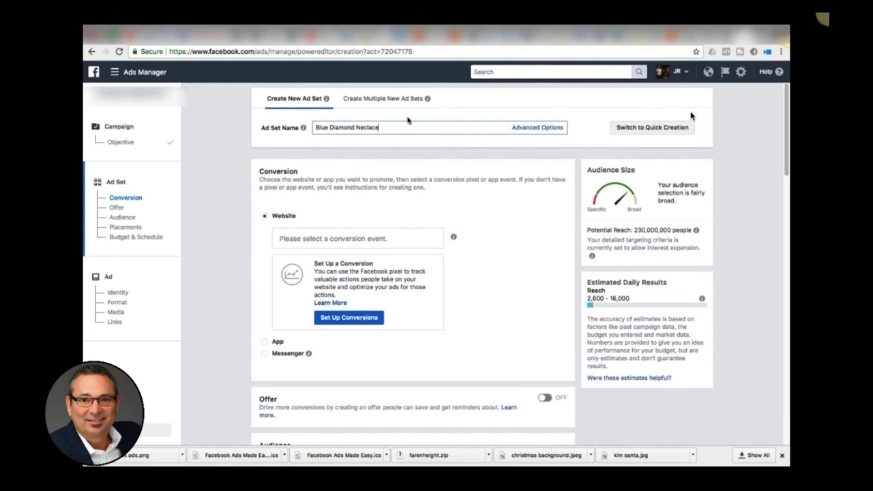
pyautogui.rightClick(368, 128)
pyautogui.click(392, 130)
# Look through the website conversion events available for the ad set, from View Content to Complete Registration
pyautogui.click(375, 240)
pyautogui.scroll(-1, 488, 332)
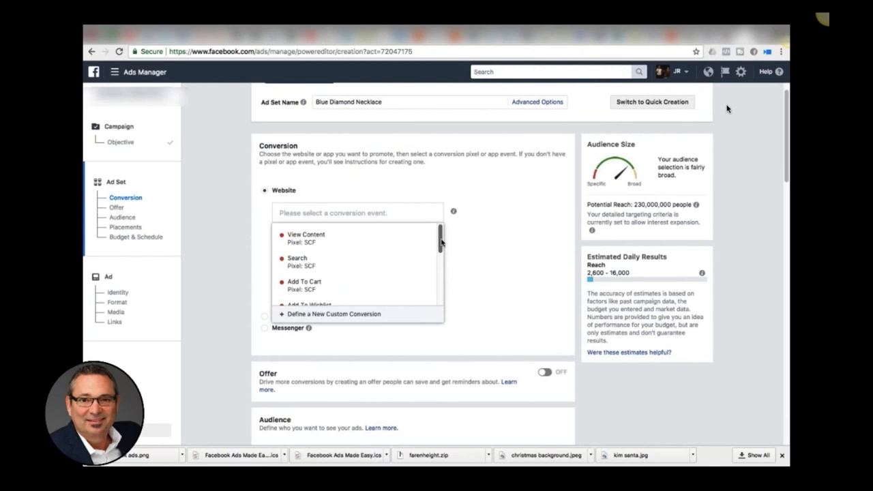
pyautogui.click(731, 200)
pyautogui.click(418, 208)
pyautogui.click(440, 247)
pyautogui.click(420, 212)
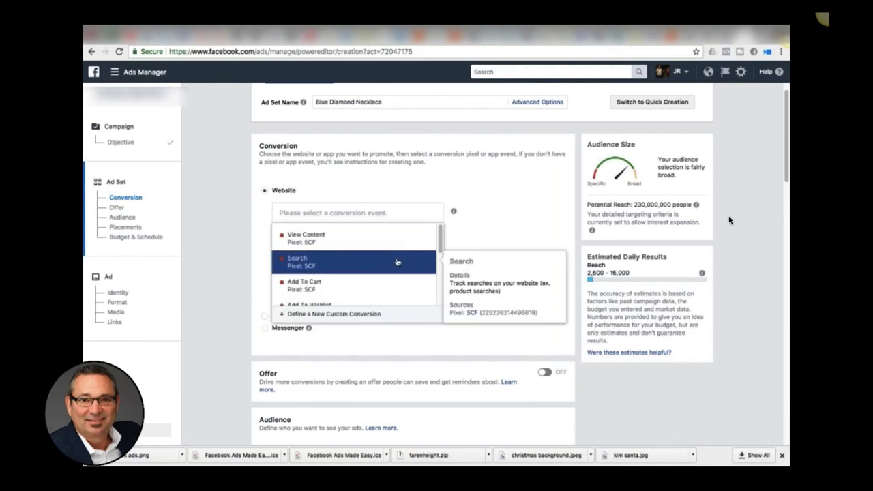
pyautogui.scroll(-3, 397, 259)
pyautogui.scroll(-3, 398, 251)
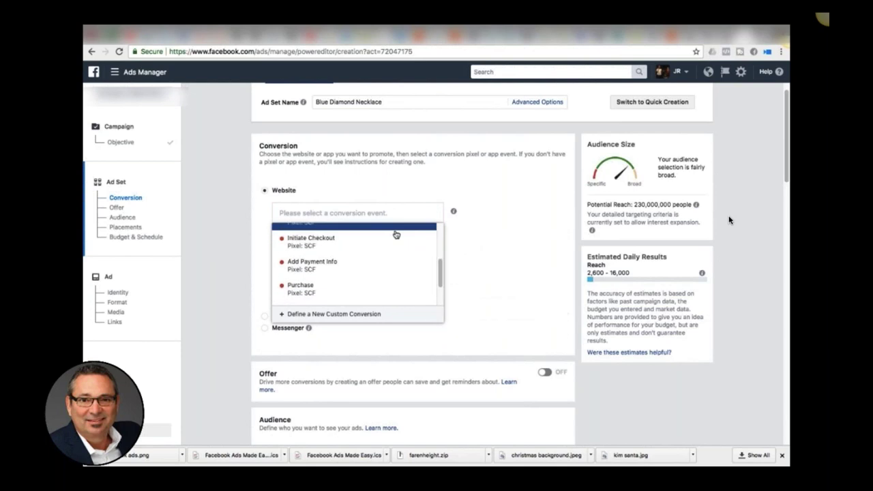
pyautogui.scroll(-1, 396, 234)
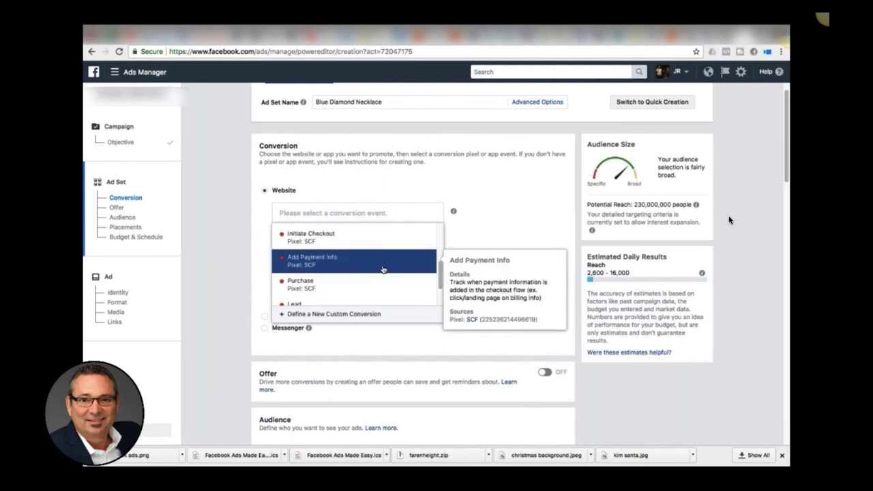
pyautogui.scroll(-5, 383, 270)
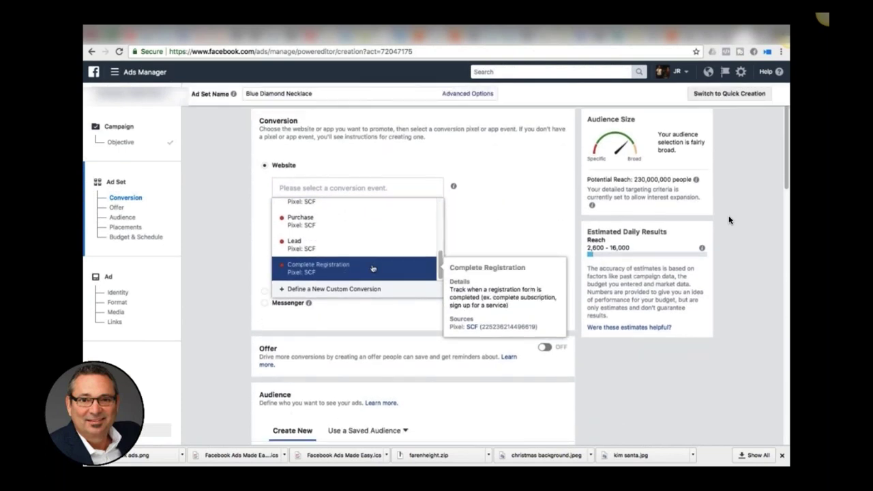
pyautogui.scroll(5, 373, 268)
pyautogui.scroll(4, 373, 268)
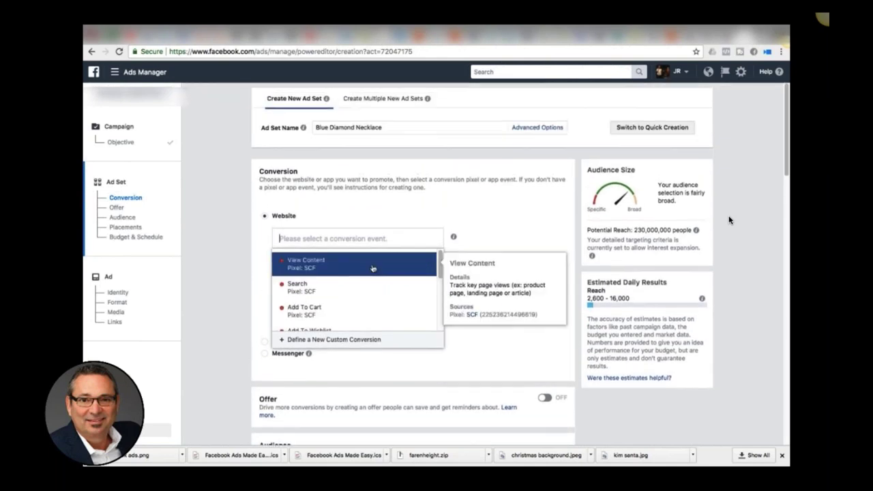
# Select Purchase as the ad set's website conversion event
pyautogui.scroll(-3, 373, 268)
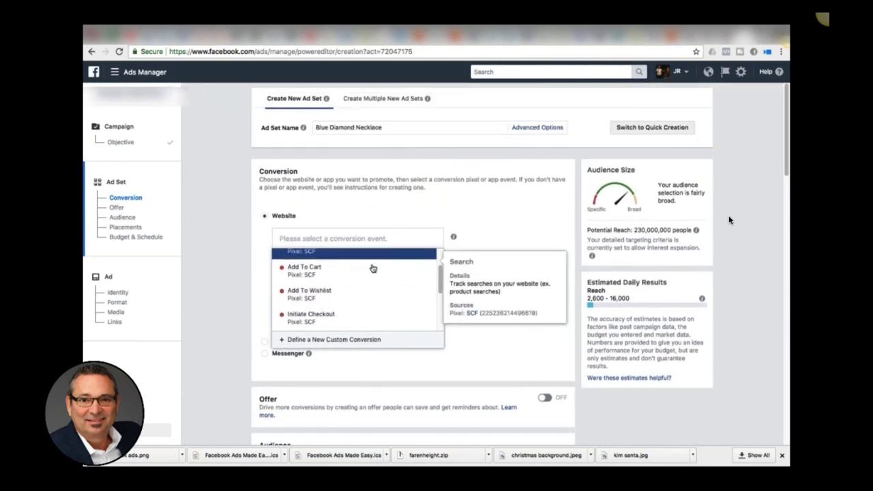
pyautogui.scroll(-2, 373, 268)
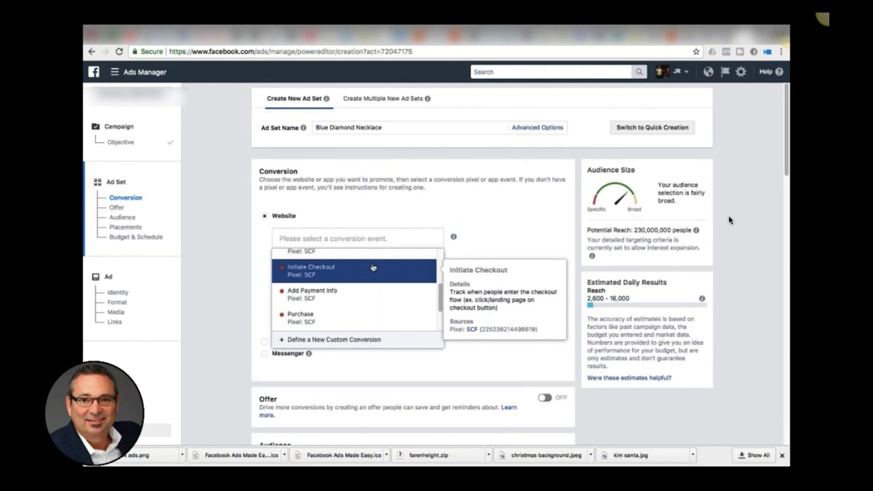
pyautogui.scroll(-1, 372, 267)
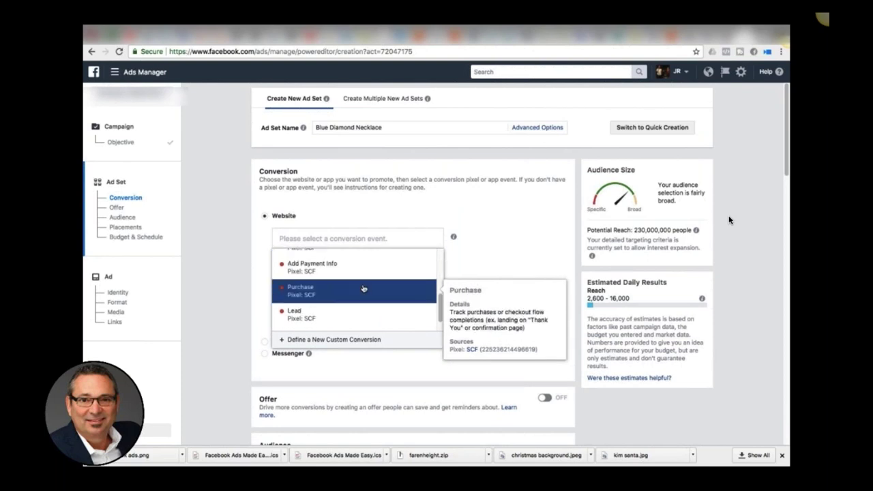
pyautogui.click(363, 288)
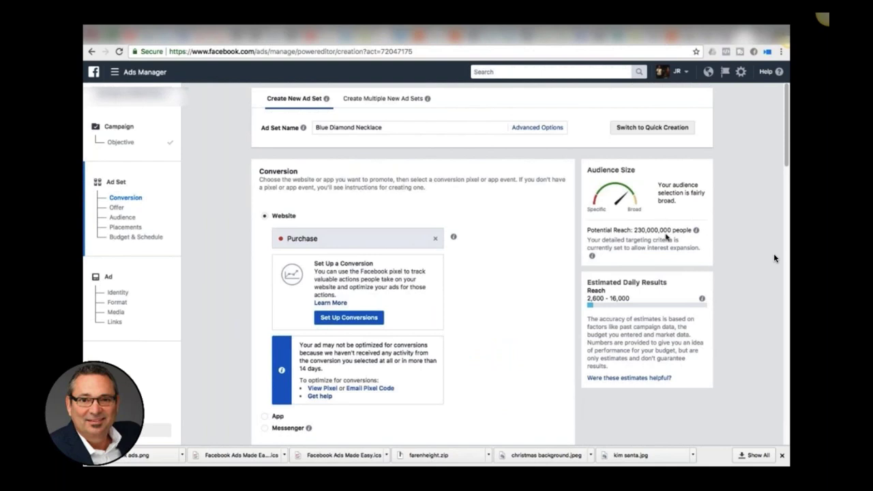
# Check which custom and lookalike audiences are available in the ad set's Audience section
pyautogui.scroll(-3, 508, 287)
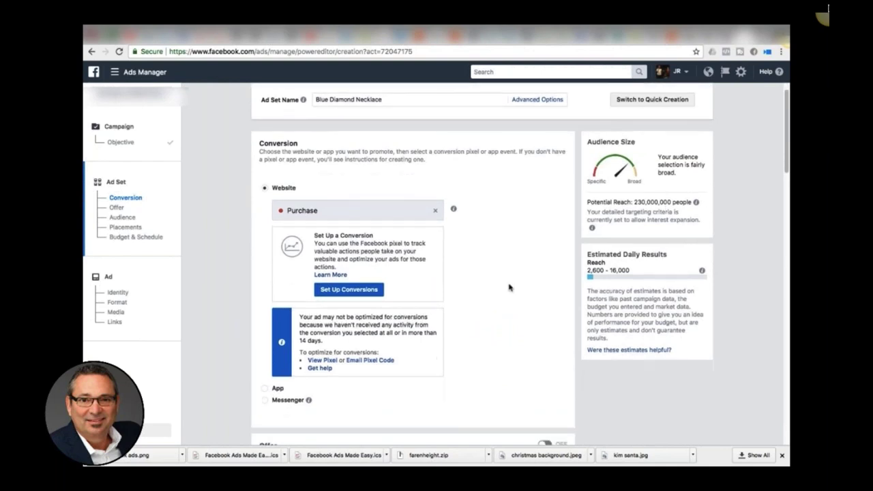
pyautogui.scroll(-2, 508, 287)
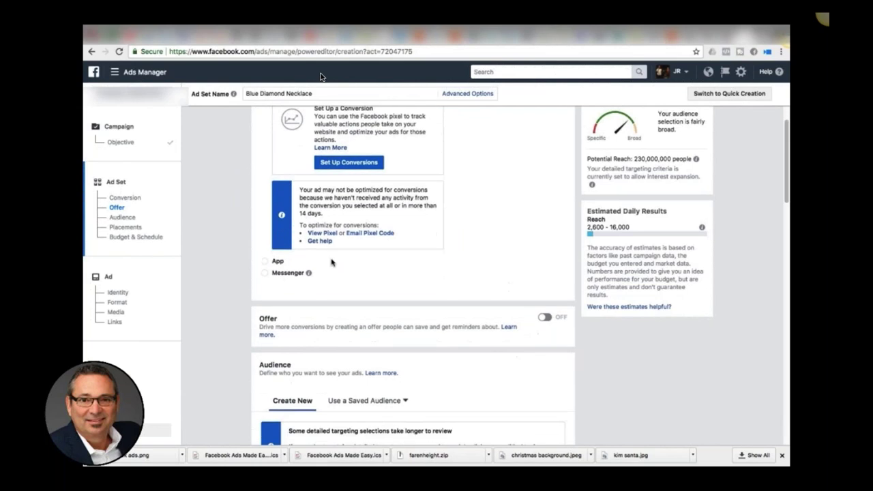
pyautogui.scroll(-4, 419, 271)
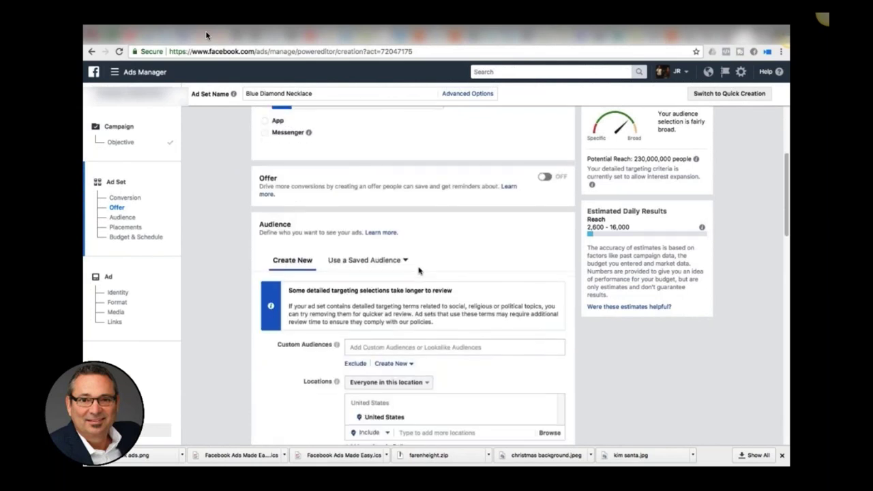
pyautogui.scroll(-2, 419, 271)
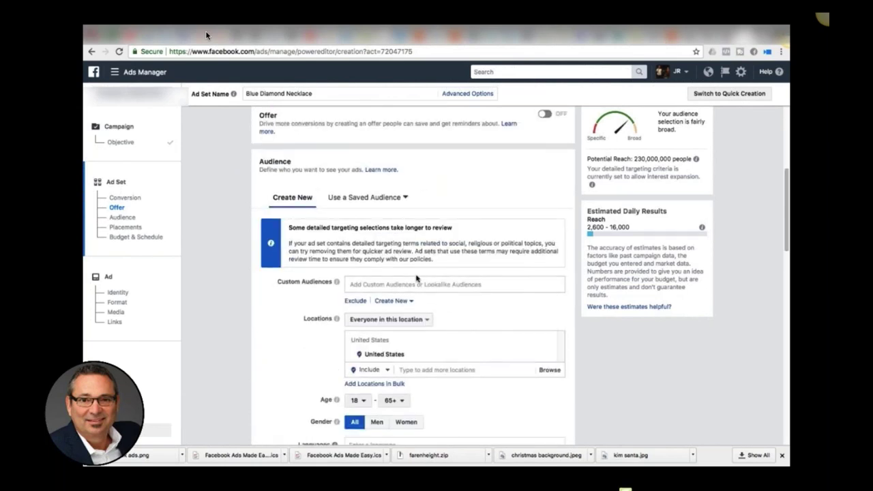
pyautogui.click(407, 284)
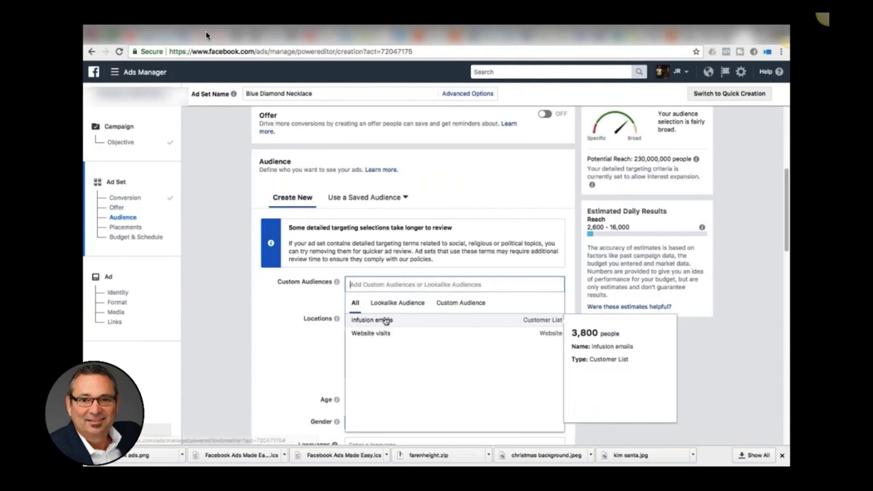
pyautogui.click(323, 307)
# Exclude the states of Alaska and Hawaii from the ad set's United States location targeting
pyautogui.scroll(-3, 462, 306)
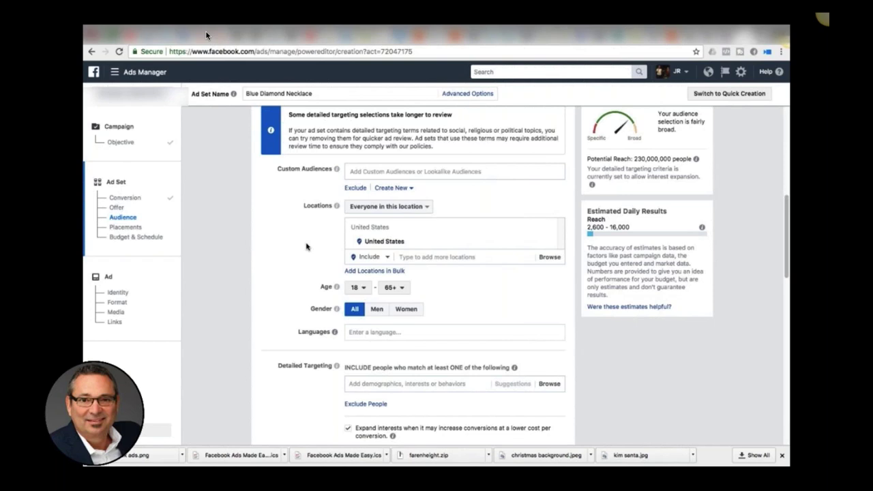
pyautogui.click(386, 257)
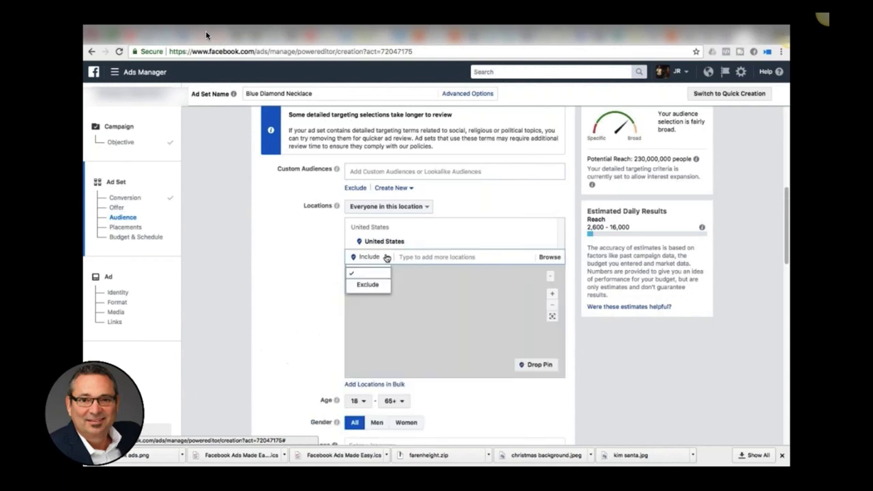
pyautogui.click(369, 287)
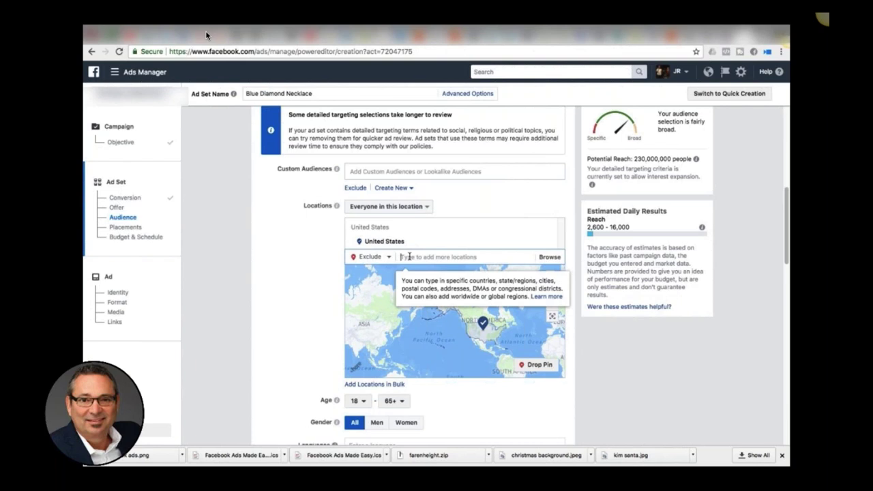
pyautogui.write('alas')
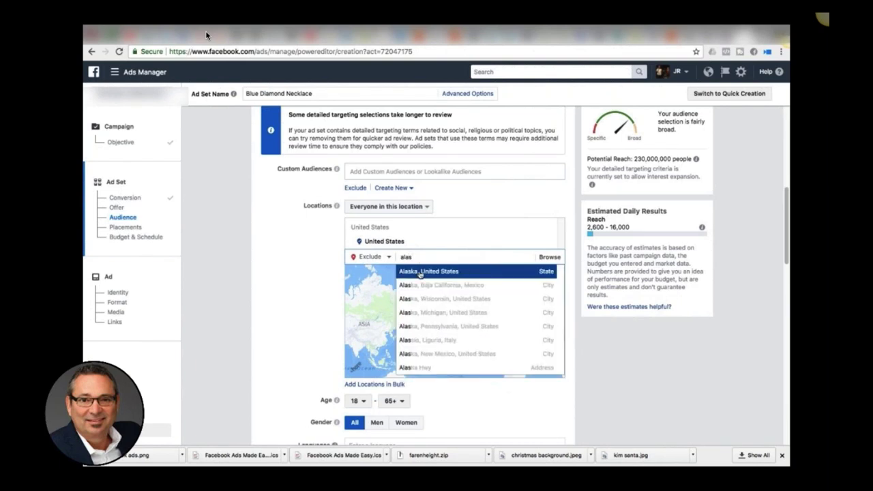
pyautogui.click(420, 272)
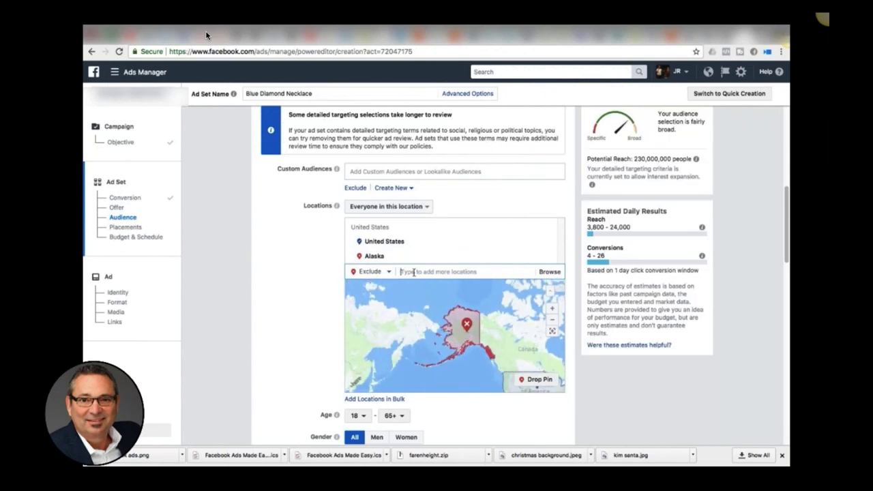
pyautogui.write('Hawa')
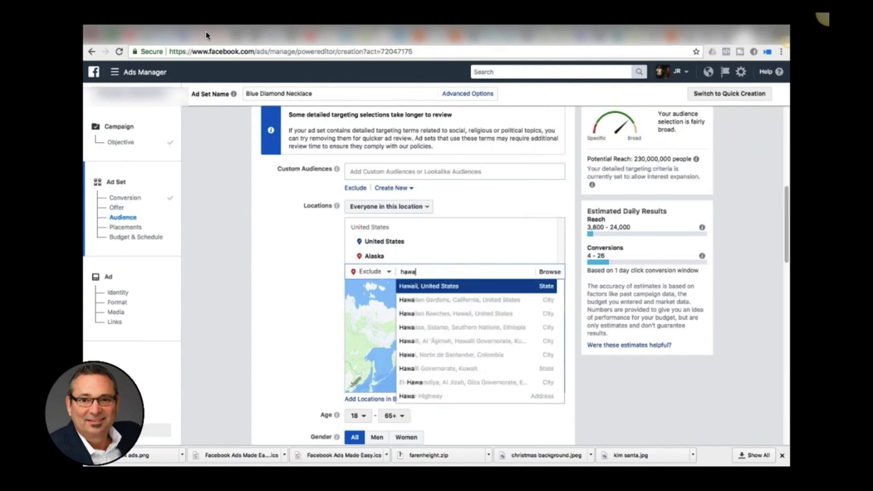
pyautogui.click(417, 287)
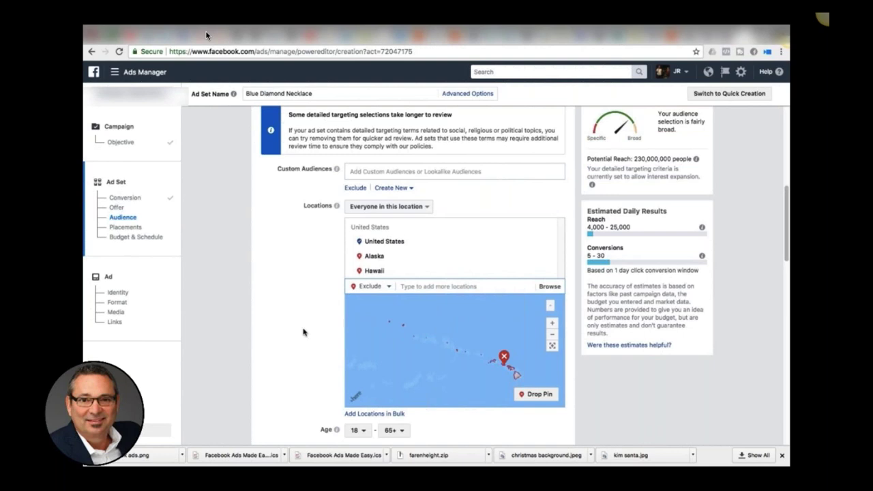
# Set the audience's maximum age to 25 and limit its gender to Women
pyautogui.scroll(-3, 303, 332)
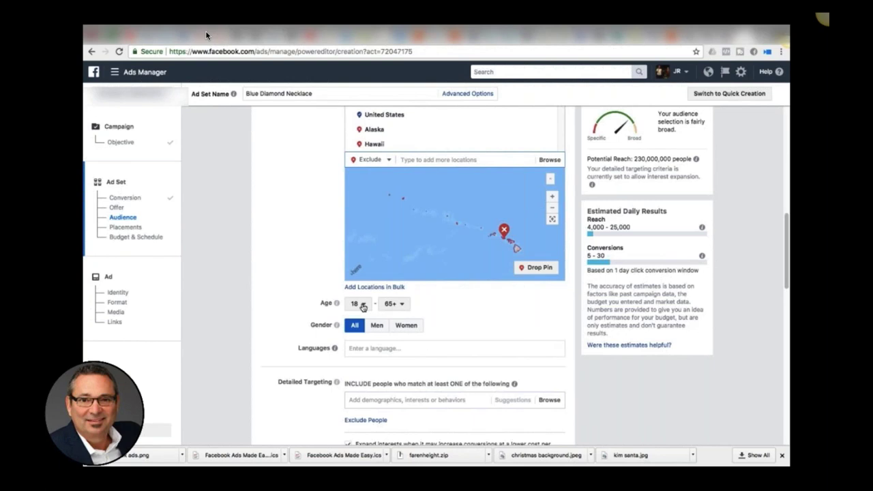
pyautogui.click(401, 305)
pyautogui.scroll(3, 399, 250)
pyautogui.scroll(6, 400, 251)
pyautogui.scroll(3, 400, 251)
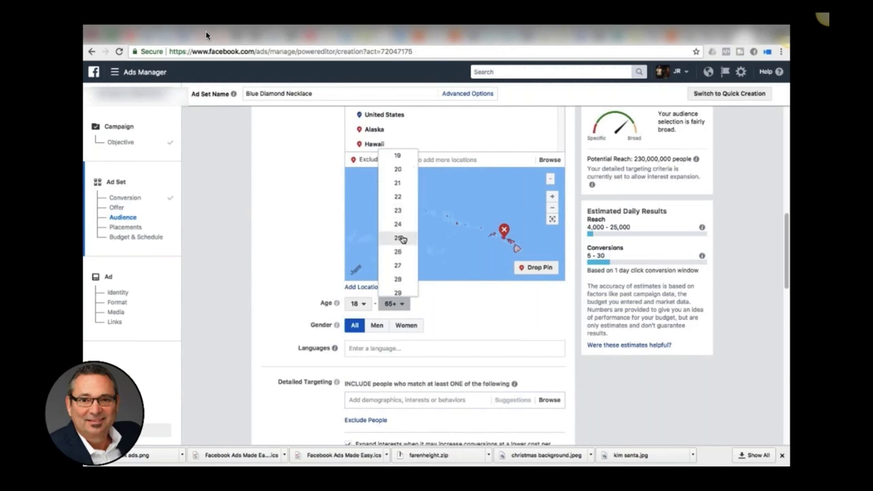
pyautogui.click(399, 238)
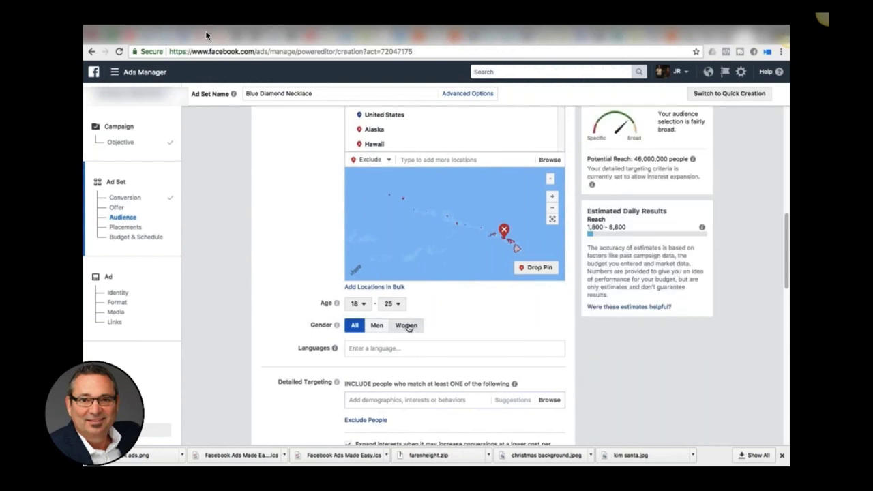
pyautogui.click(406, 326)
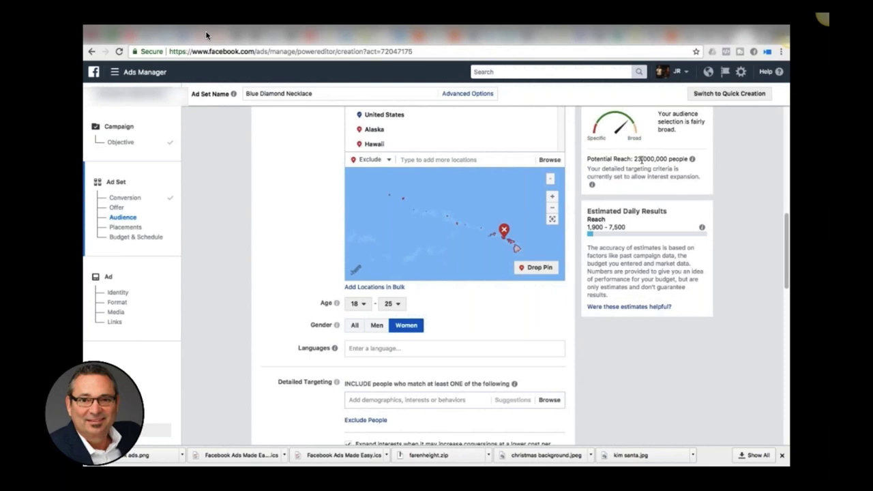
# Search detailed targeting for "running" and include the Long-distance running interest in the audience
pyautogui.scroll(-2, 554, 288)
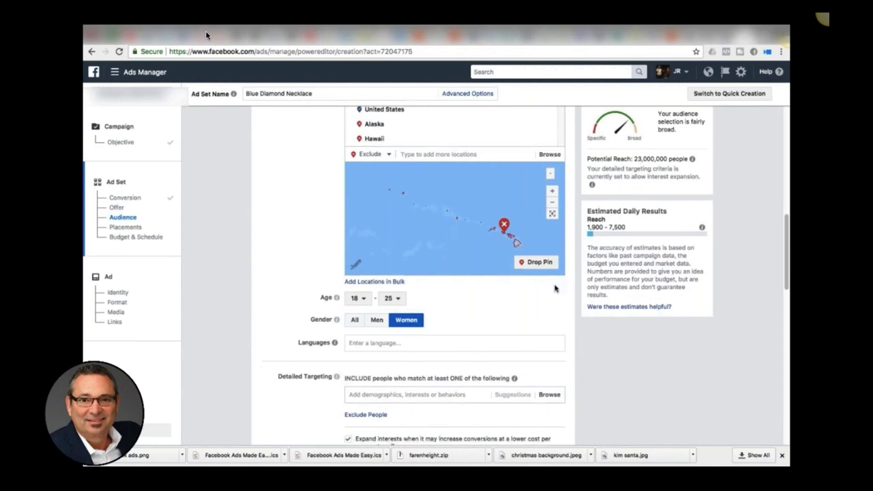
pyautogui.scroll(-2, 555, 288)
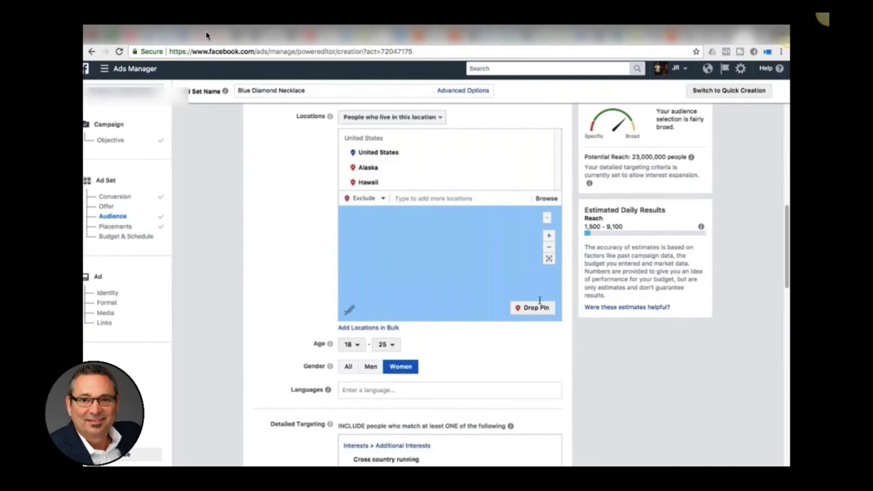
pyautogui.scroll(-1, 516, 358)
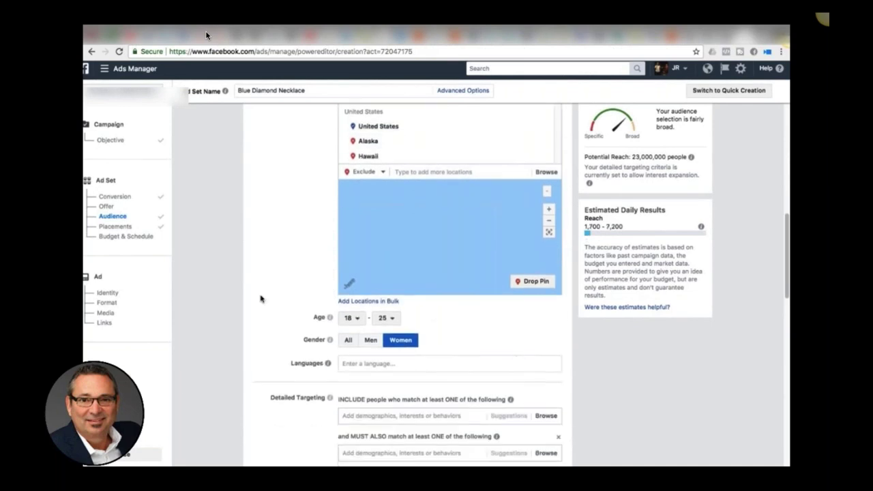
pyautogui.scroll(-3, 260, 298)
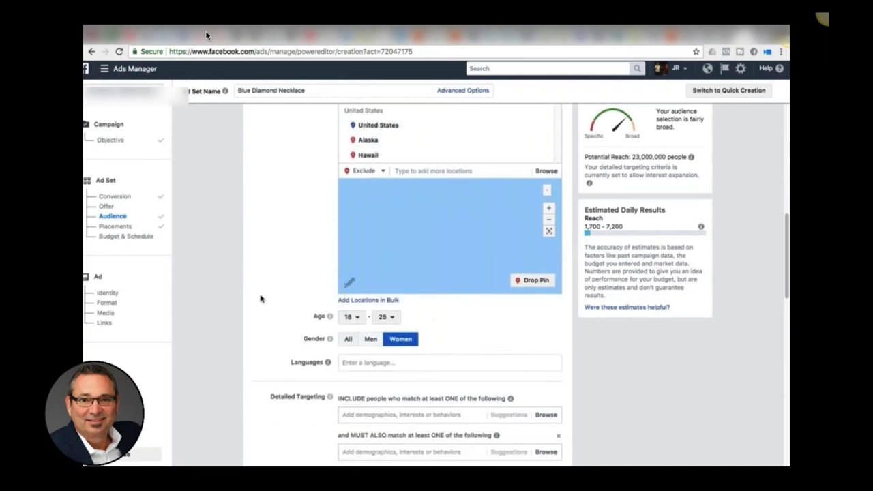
pyautogui.scroll(-2, 259, 298)
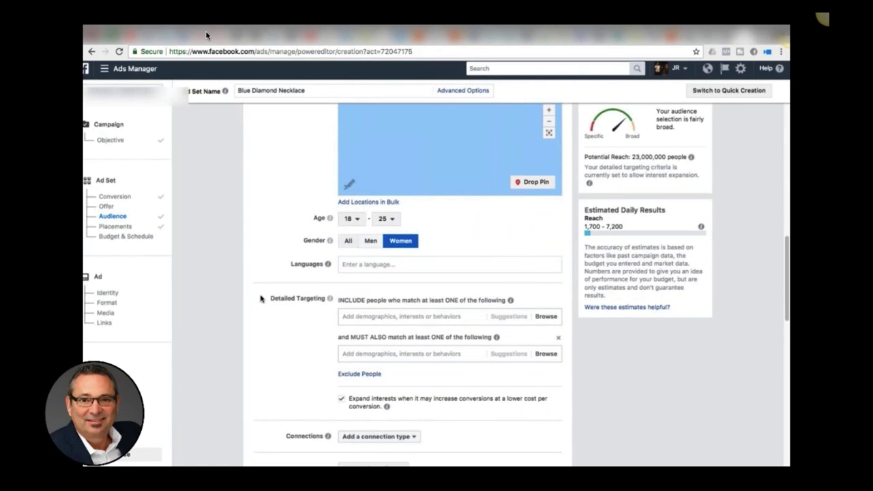
pyautogui.click(380, 318)
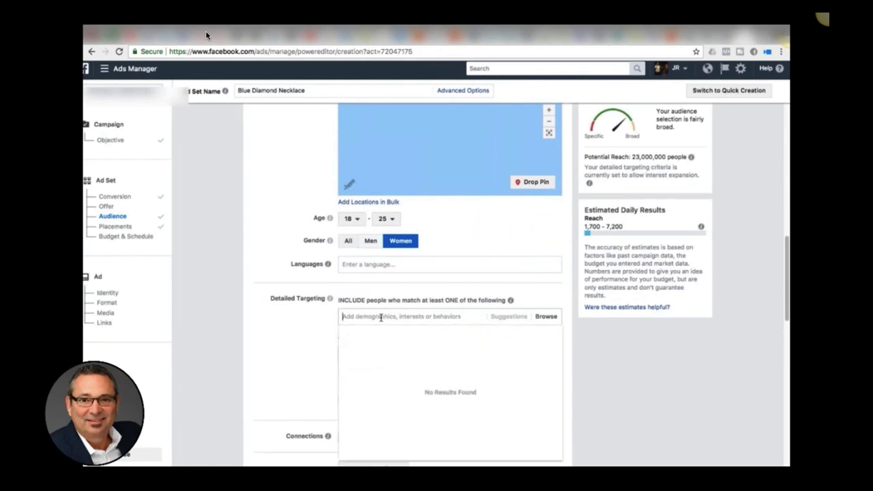
pyautogui.write('running')
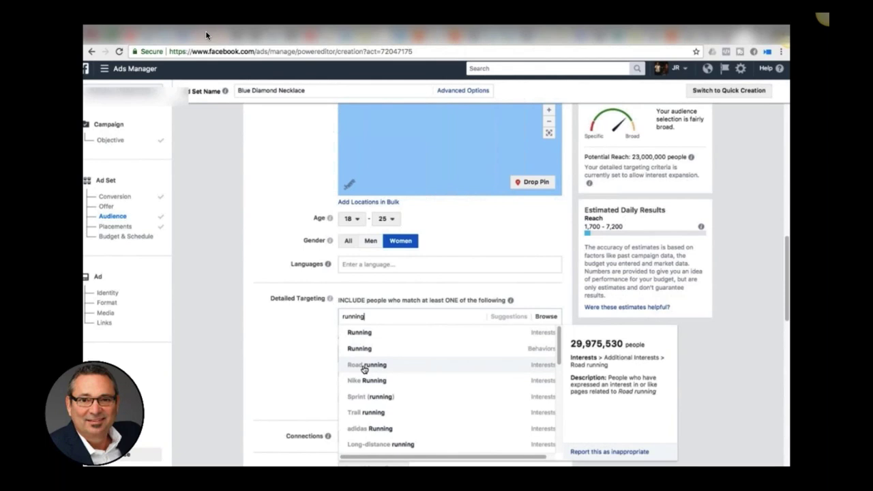
pyautogui.scroll(-2, 365, 371)
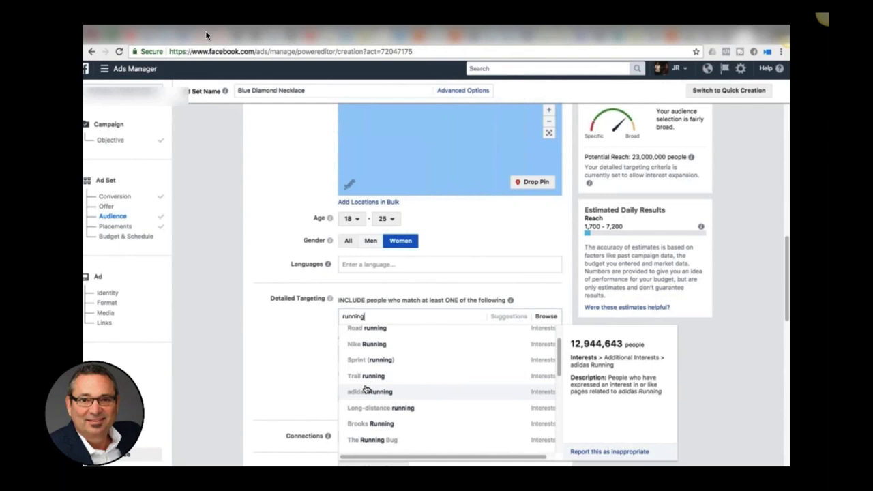
pyautogui.scroll(-2, 367, 389)
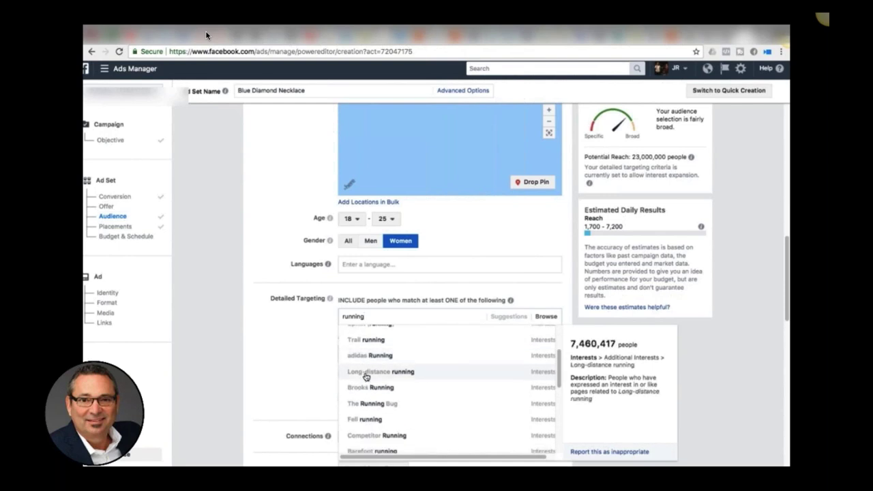
pyautogui.click(366, 376)
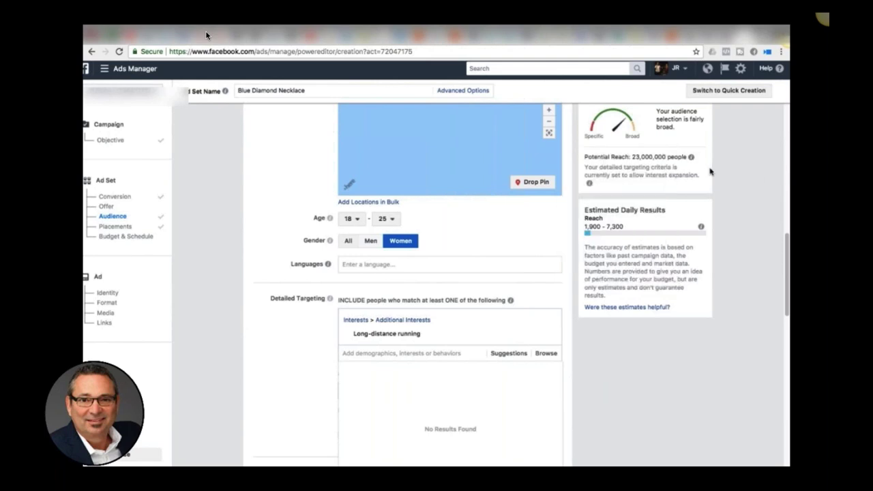
pyautogui.click(658, 156)
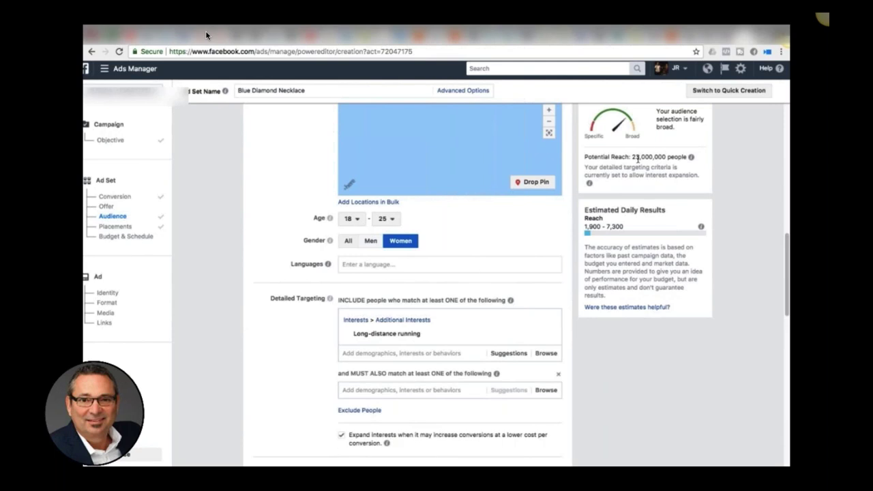
# Turn off the option to expand interests when it may increase conversions at a lower cost per conversion
pyautogui.moveTo(395, 333)
pyautogui.scroll(-3, 283, 344)
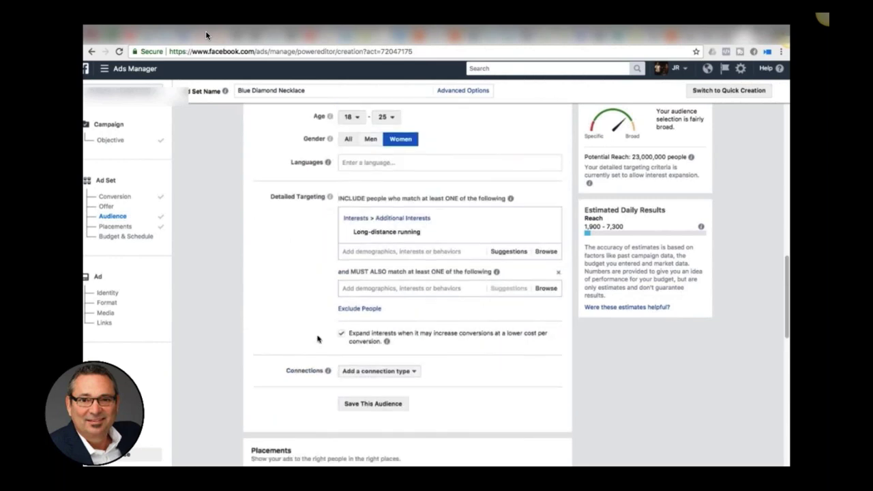
pyautogui.scroll(5, 317, 339)
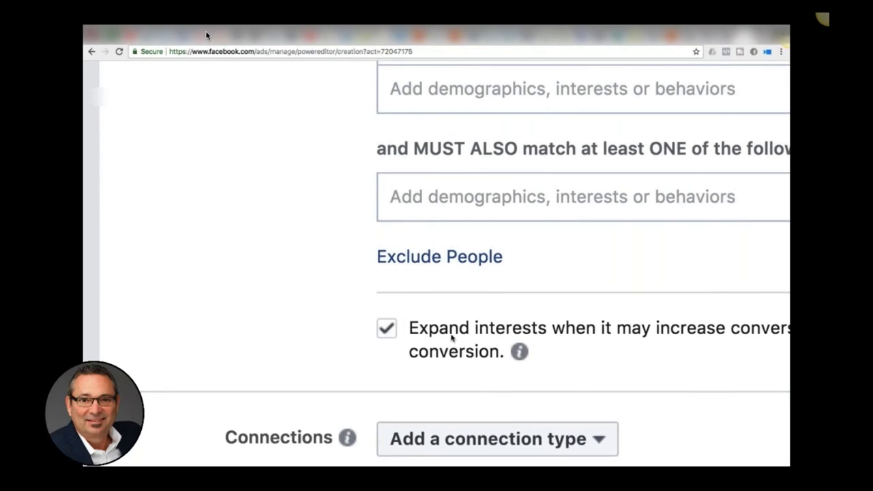
pyautogui.hscroll(5, 610, 350)
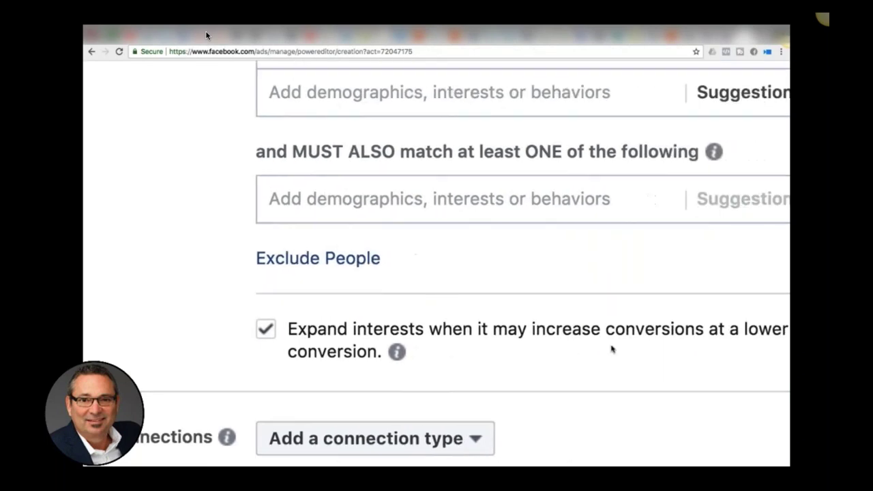
pyautogui.scroll(-2, 610, 350)
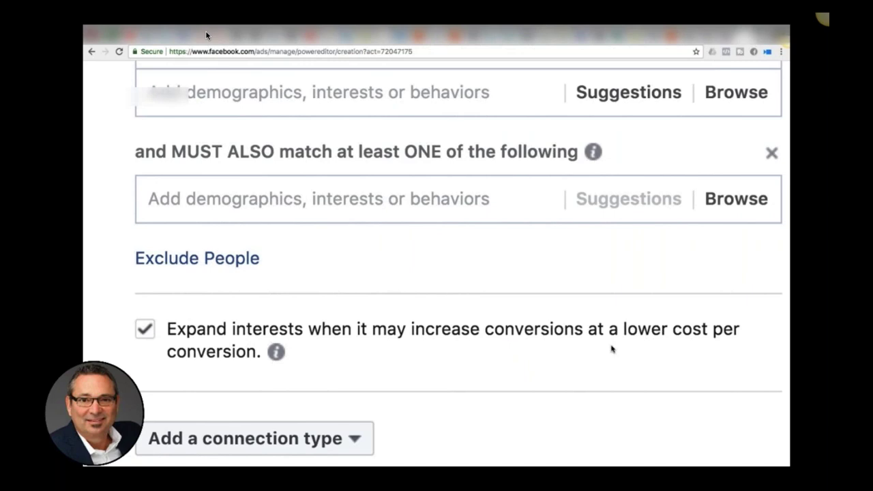
pyautogui.scroll(-5, 611, 349)
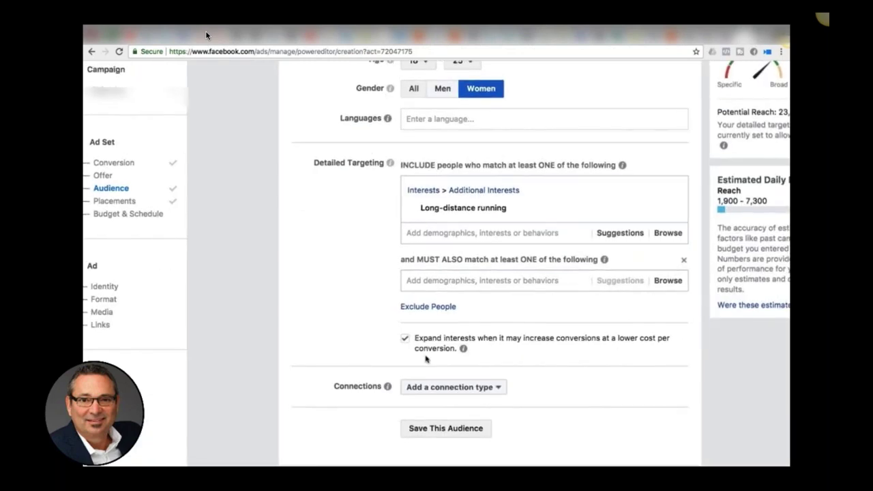
pyautogui.scroll(-3, 405, 339)
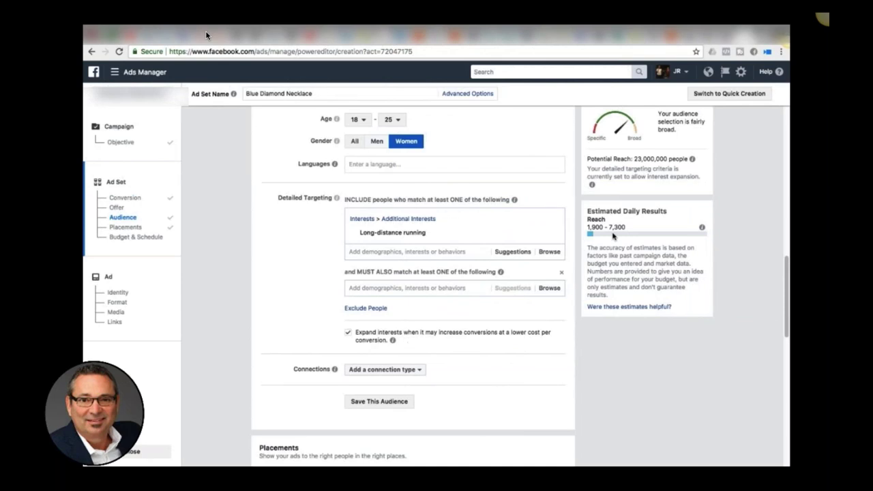
pyautogui.click(349, 334)
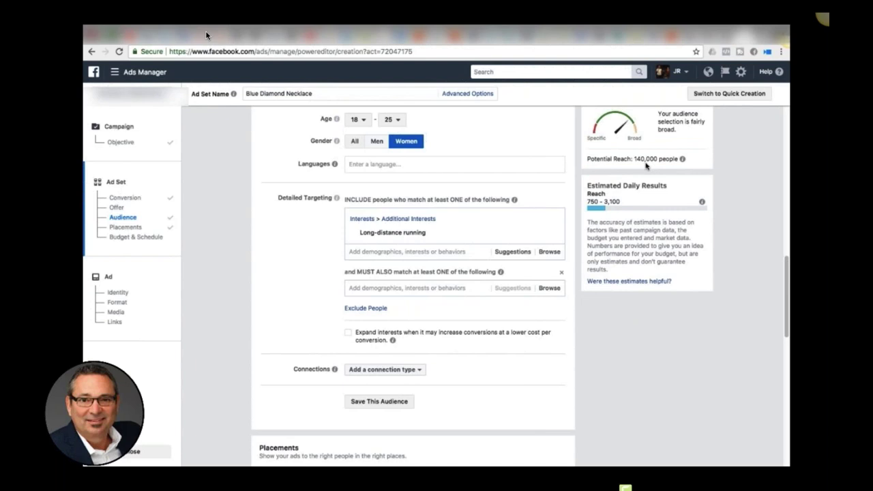
# Add the Competitor Running interest to the included detailed targeting, found by searching for "running"
pyautogui.moveTo(89, 4)
pyautogui.click(405, 252)
pyautogui.write('r')
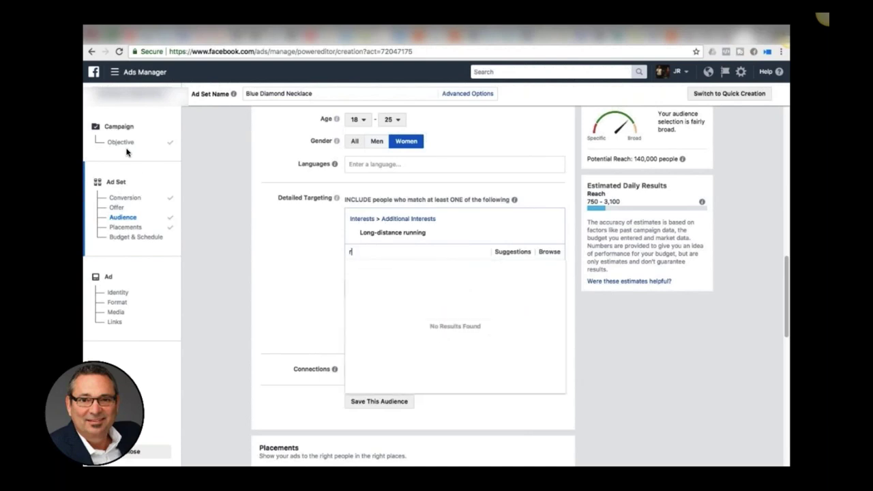
pyautogui.write('unning')
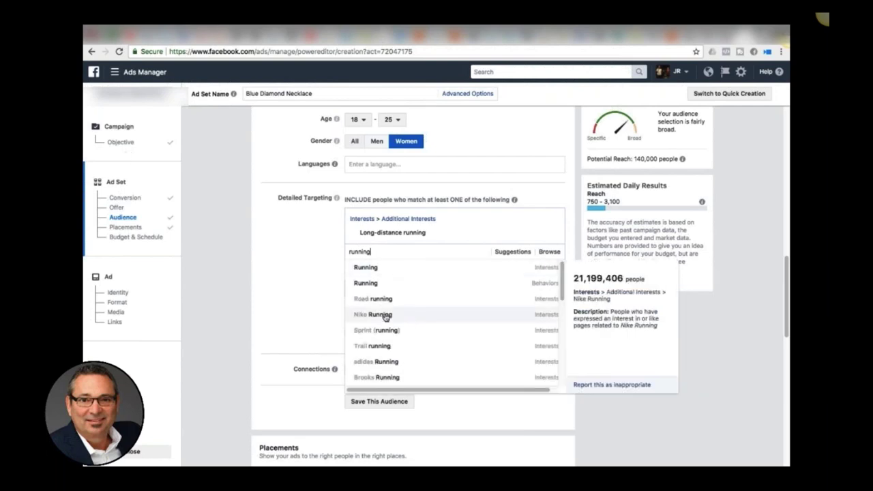
pyautogui.scroll(-3, 385, 317)
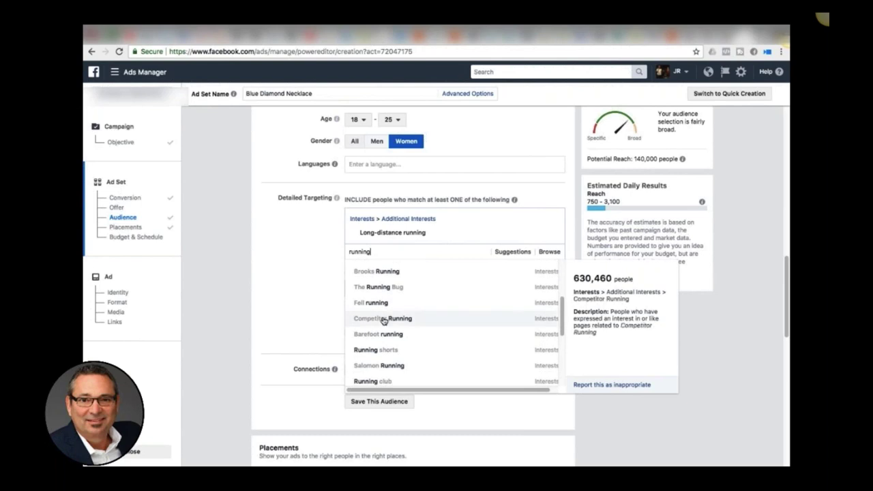
pyautogui.click(384, 319)
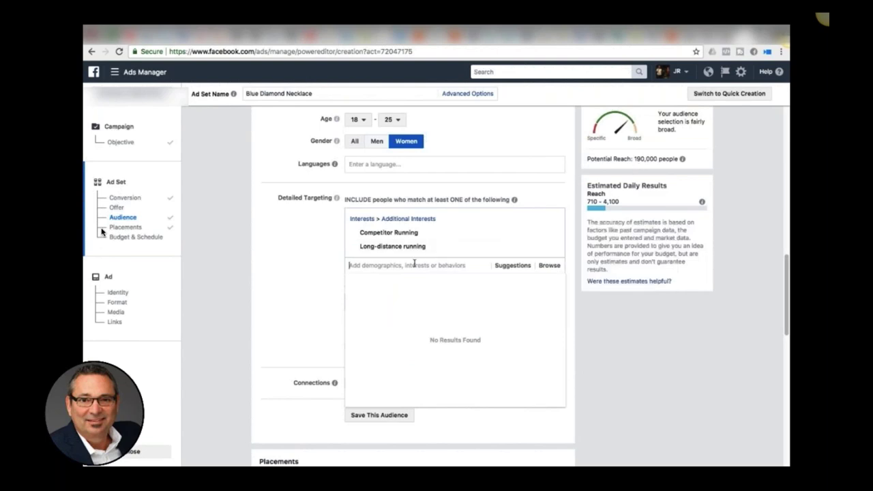
# Search detailed targeting for "running" and add the Cross country running interest to the included audience
pyautogui.write('running')
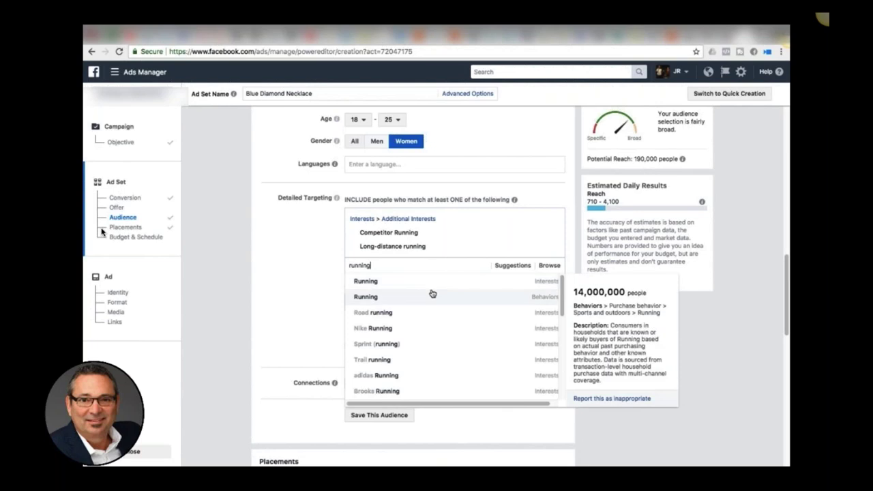
pyautogui.scroll(-5, 432, 293)
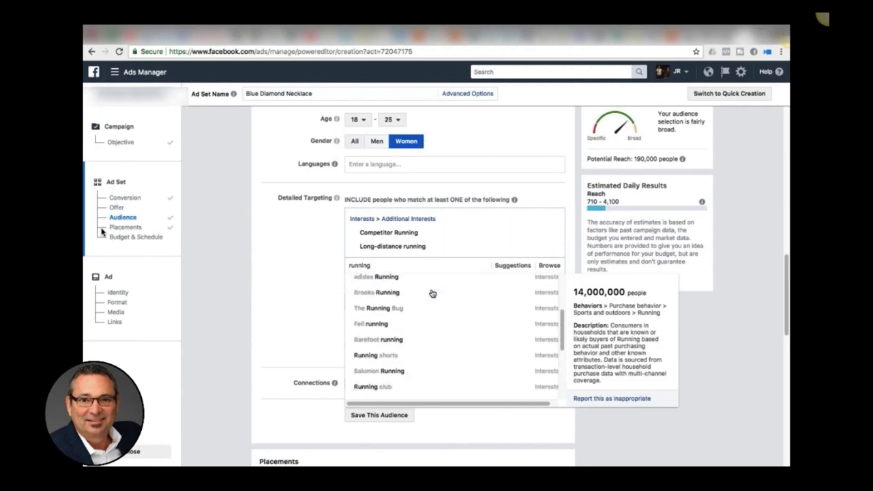
pyautogui.scroll(-4, 431, 293)
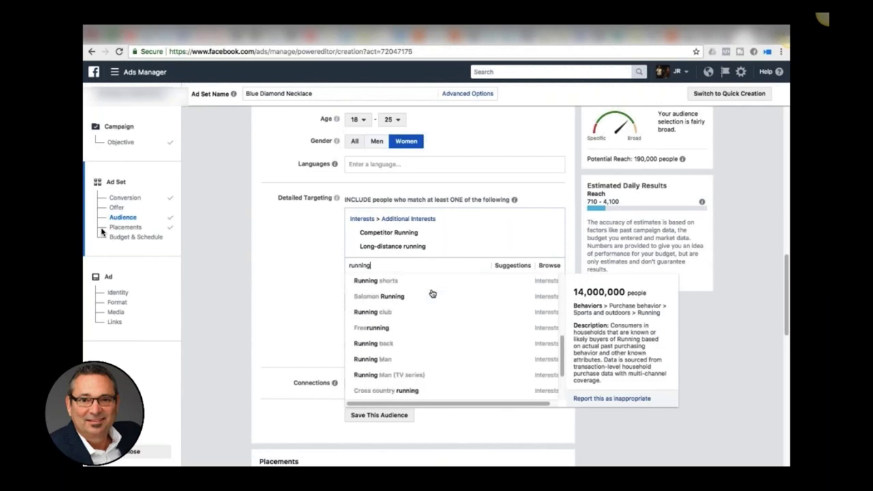
pyautogui.scroll(-2, 432, 294)
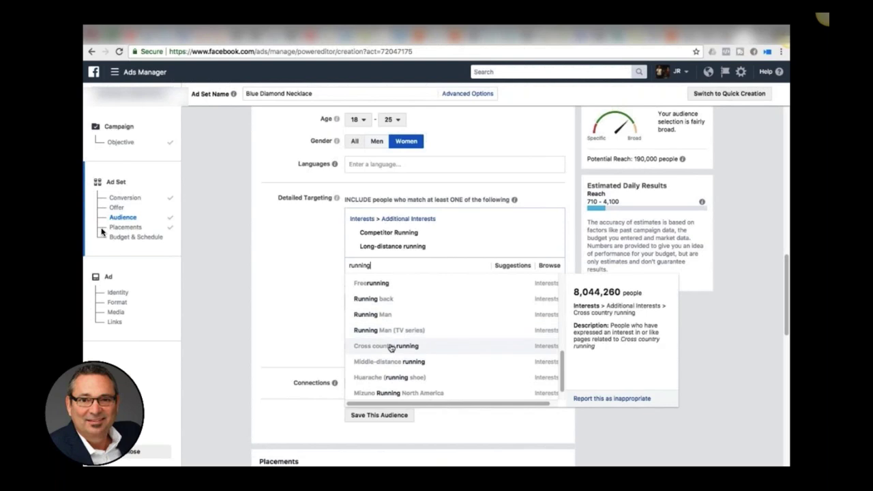
pyautogui.click(391, 348)
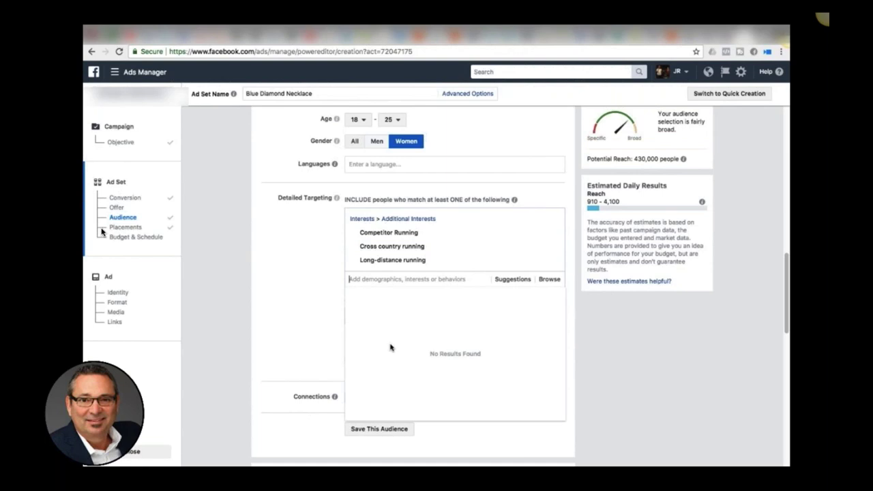
# Find the Trail running interest through a detailed targeting search and add it to the included interests
pyautogui.write('running')
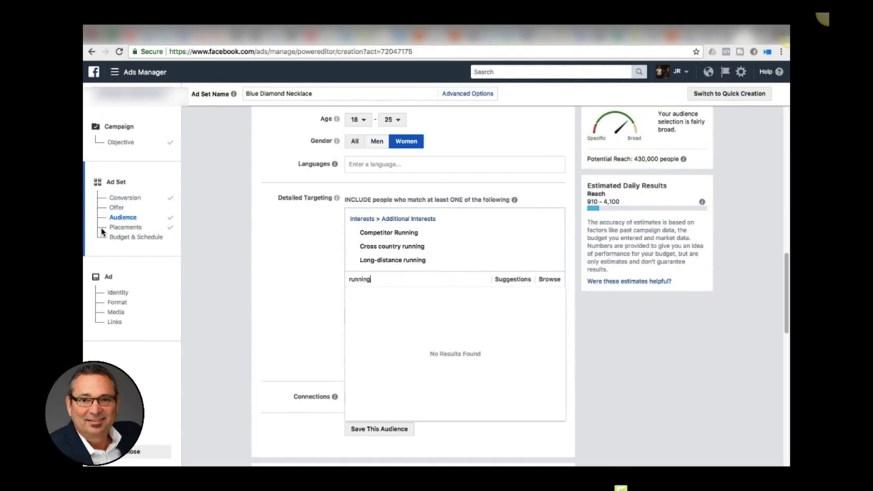
pyautogui.scroll(-5, 419, 375)
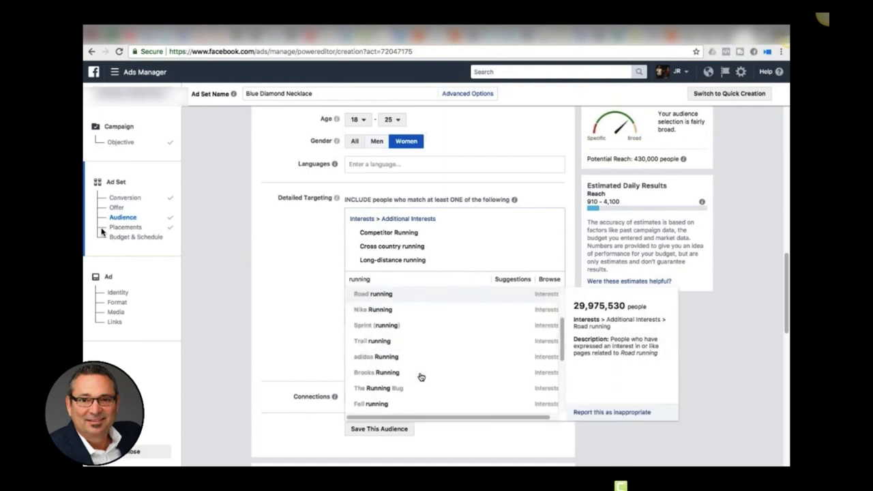
pyautogui.scroll(-4, 421, 377)
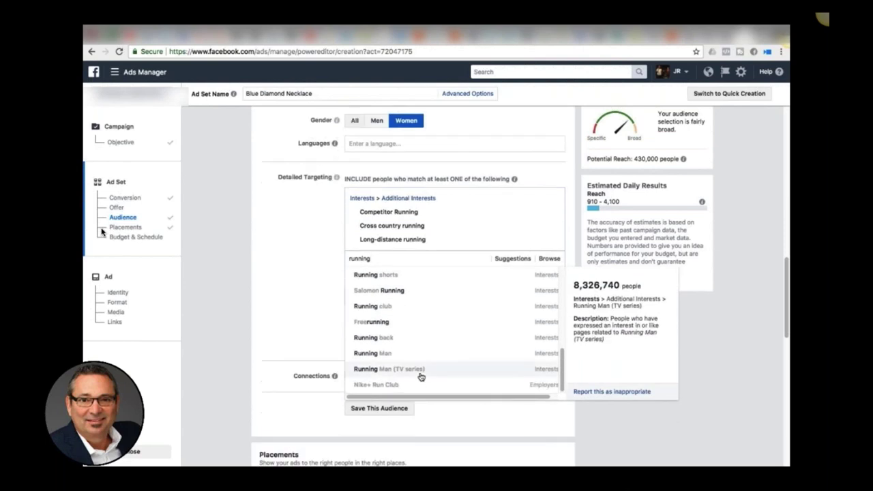
pyautogui.hotkey('ctrl', 'a')
pyautogui.press('BackSpace')
pyautogui.click(450, 257)
pyautogui.write('runnin')
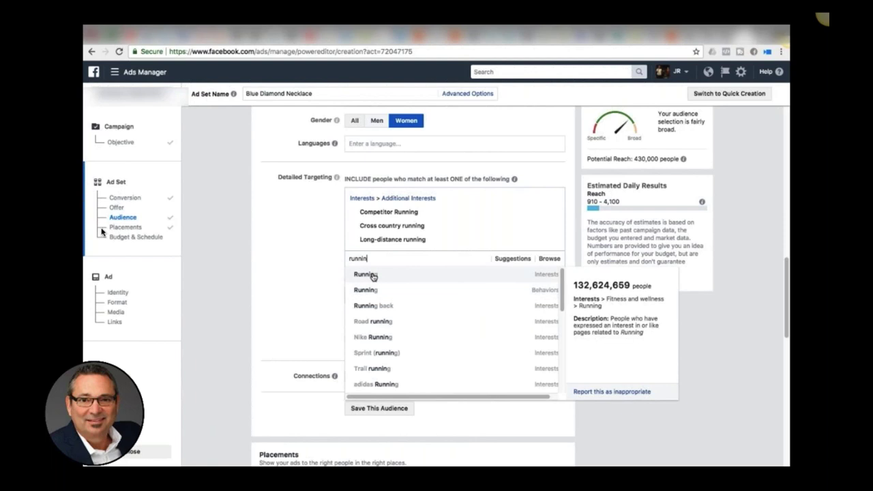
pyautogui.click(374, 368)
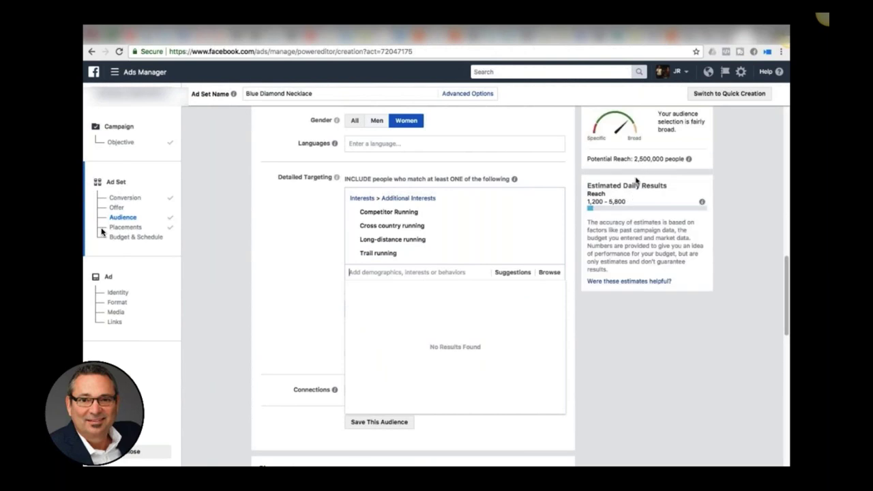
pyautogui.click(309, 272)
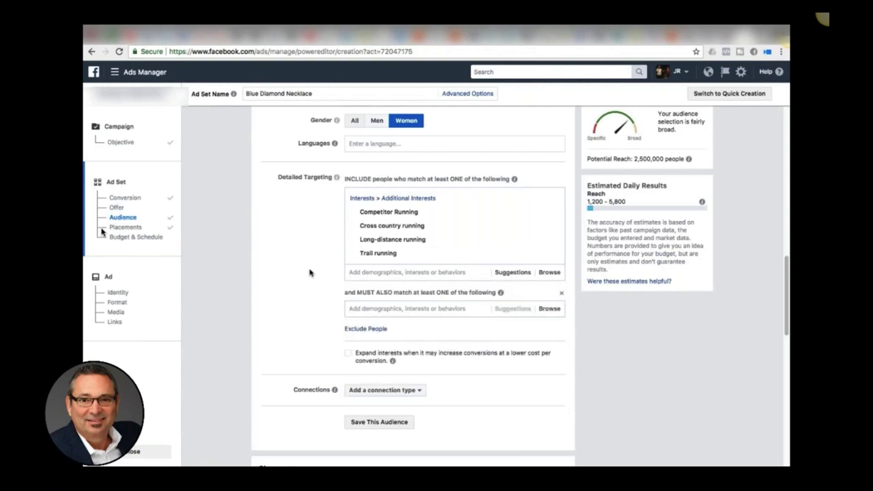
# Review the connection types available for Facebook Pages and Events without adding one to the audience
pyautogui.scroll(-3, 309, 273)
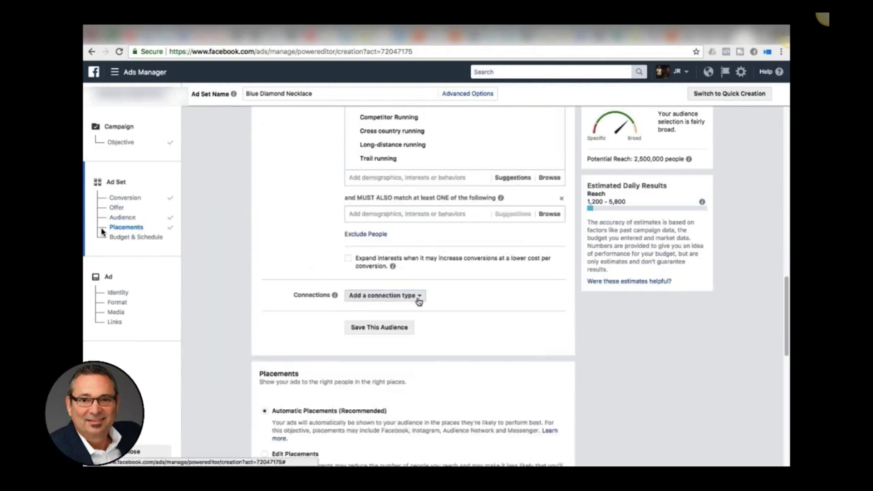
pyautogui.click(417, 297)
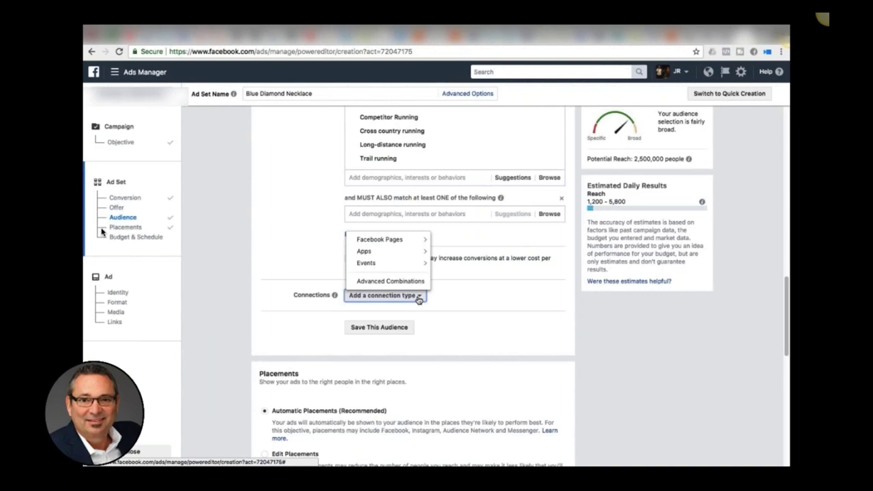
pyautogui.moveTo(397, 240)
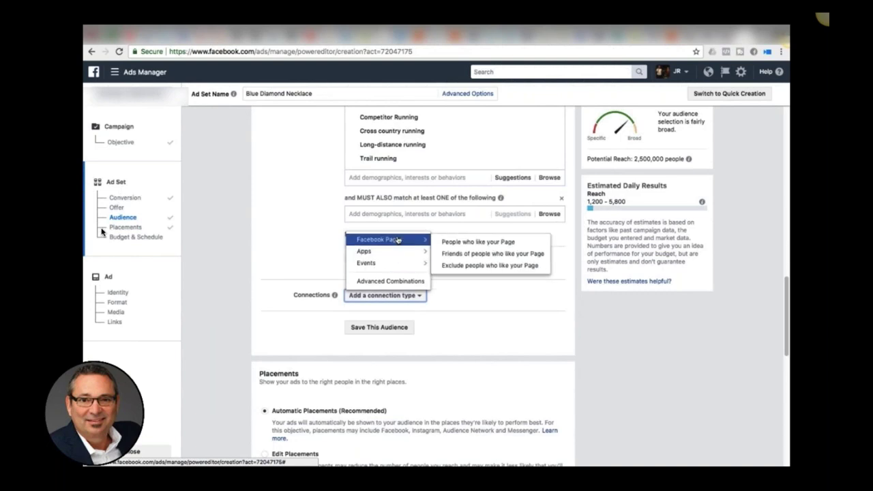
pyautogui.moveTo(400, 265)
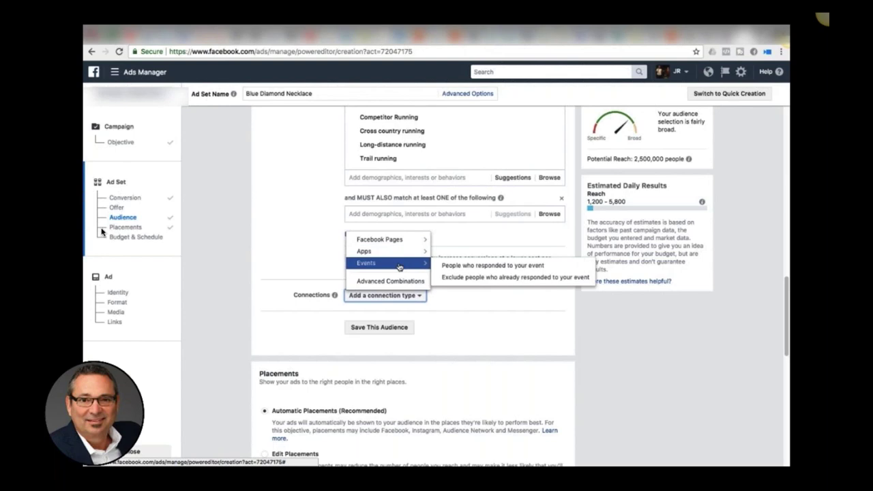
pyautogui.moveTo(418, 255)
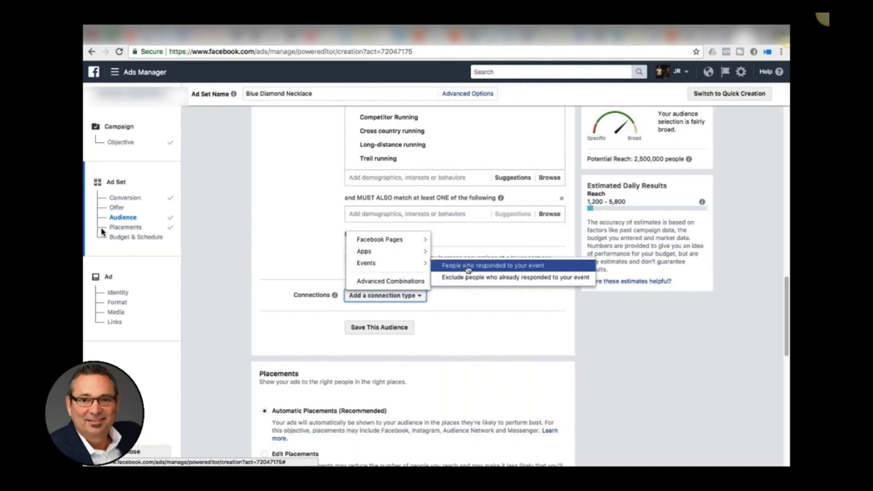
pyautogui.click(321, 243)
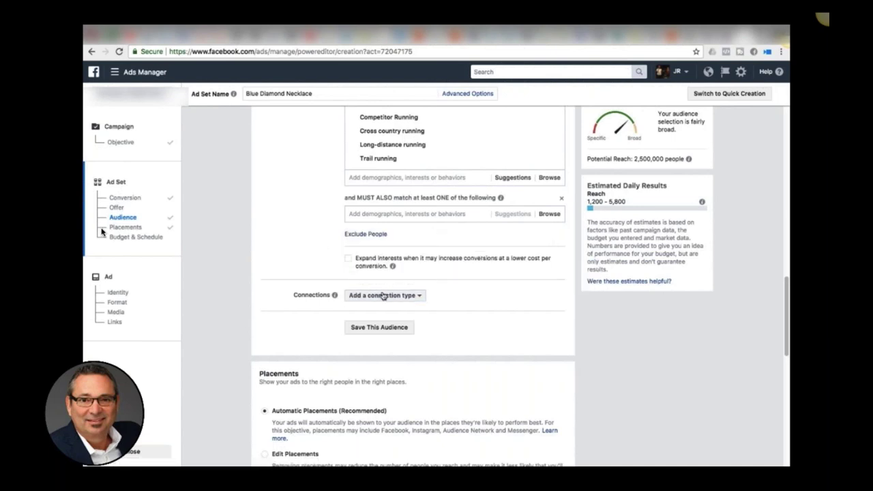
# Switch the ad set from automatic placements to Edit Placements and deselect the Instagram platform
pyautogui.scroll(-1, 468, 287)
pyautogui.scroll(-4, 468, 287)
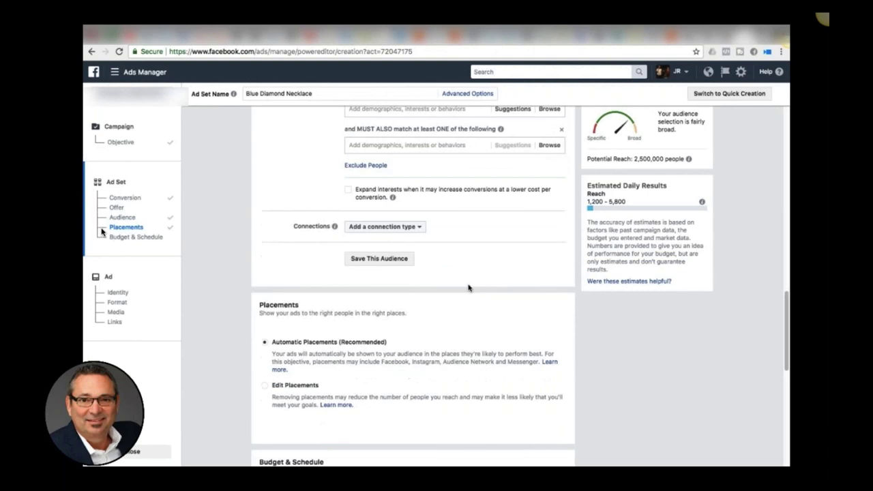
pyautogui.scroll(-2, 467, 287)
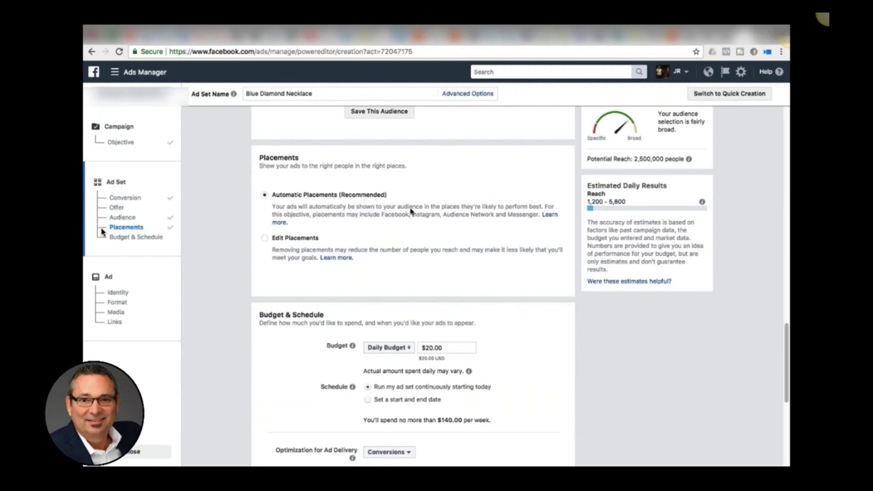
pyautogui.click(265, 239)
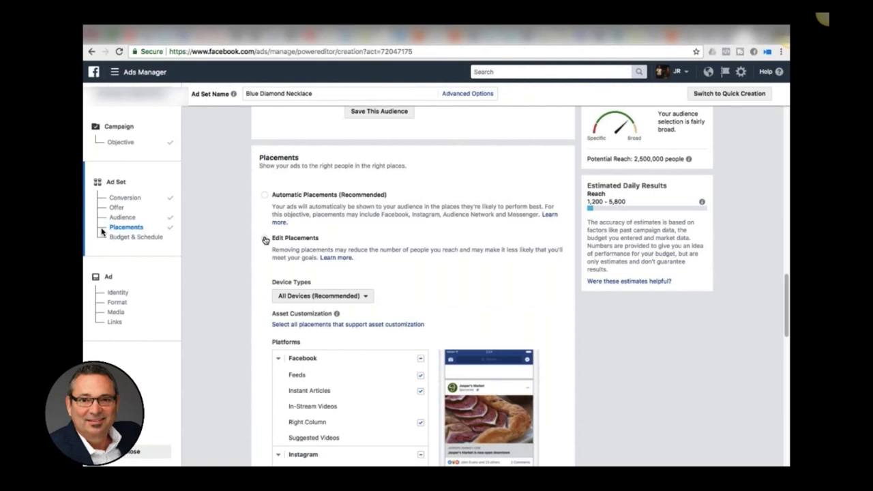
pyautogui.scroll(-3, 398, 284)
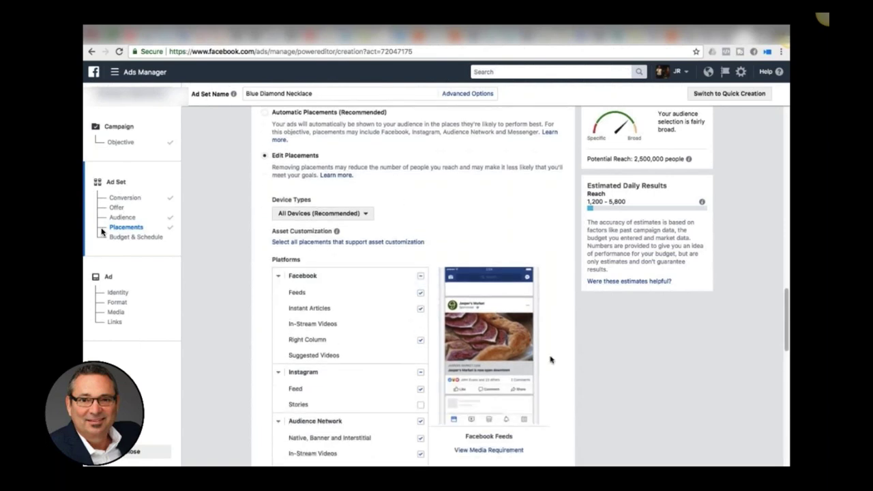
pyautogui.click(421, 373)
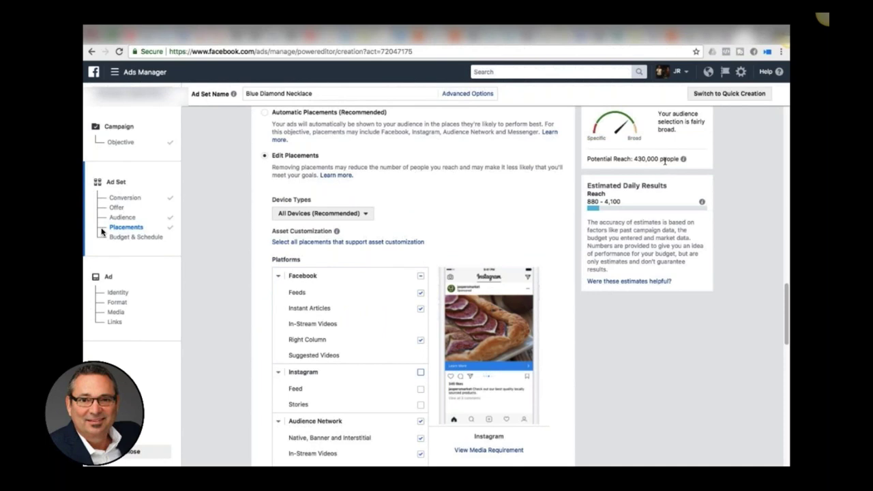
# Deselect Facebook's Right Column and Instant Articles, Audience Network and Messenger, keeping only Facebook Feeds as a placement
pyautogui.click(420, 341)
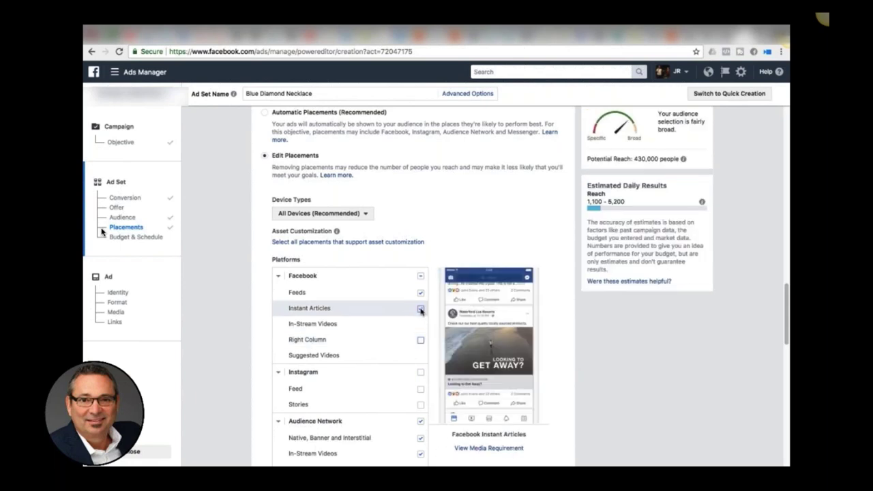
pyautogui.click(421, 310)
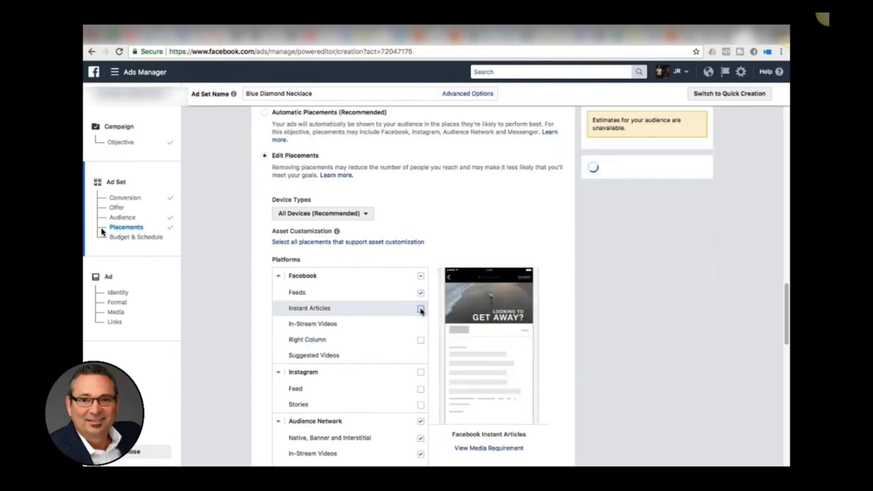
pyautogui.scroll(-2, 390, 325)
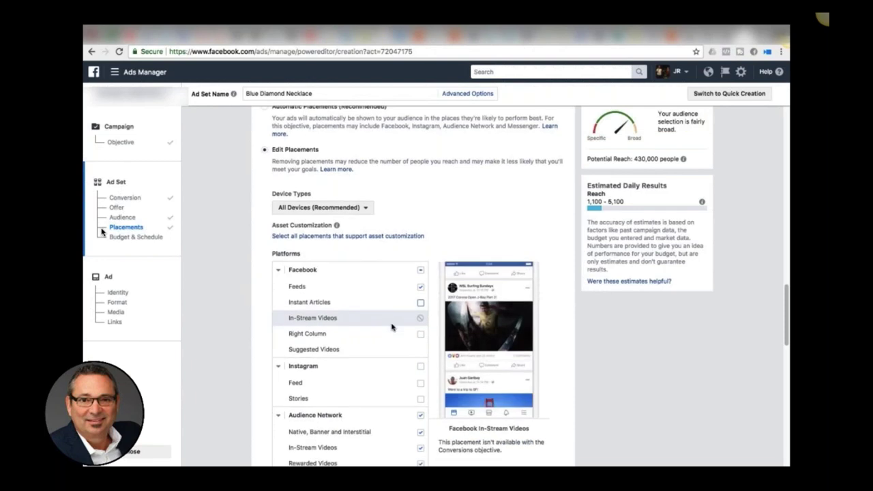
pyautogui.click(421, 350)
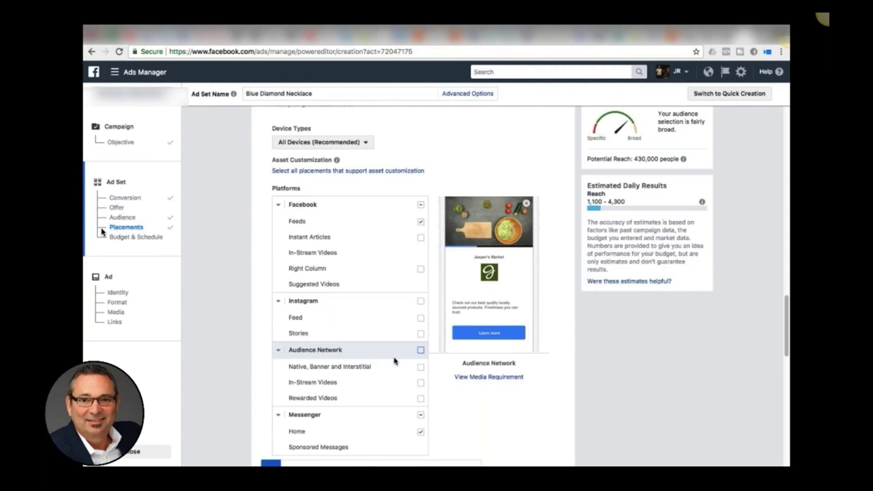
pyautogui.scroll(-1, 394, 361)
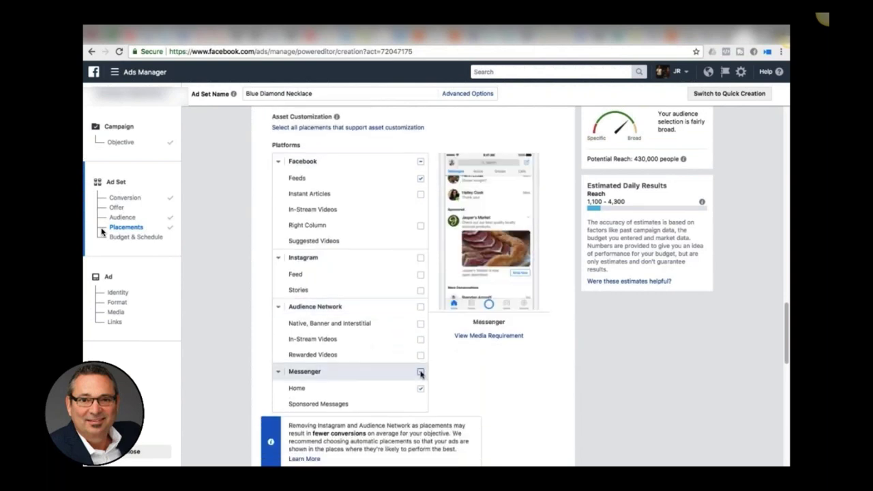
pyautogui.click(421, 372)
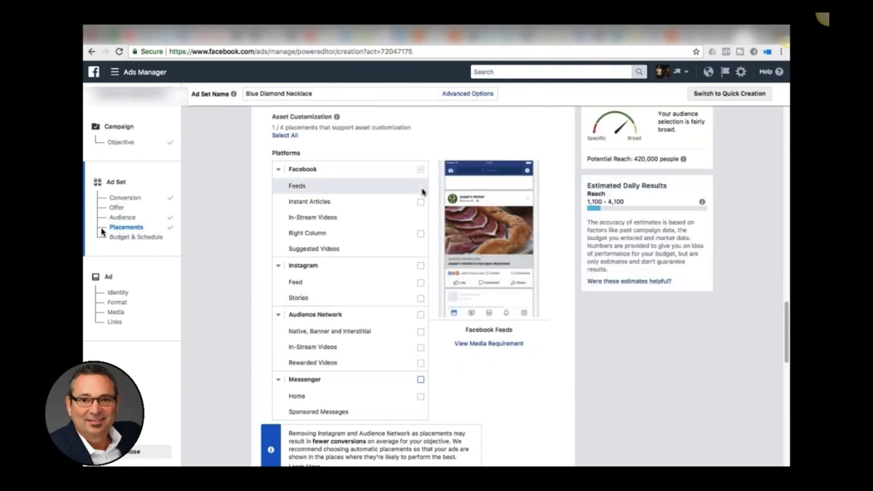
# Review the specific mobile device and operating system options for the placements, keeping All Mobile Devices
pyautogui.scroll(-3, 383, 269)
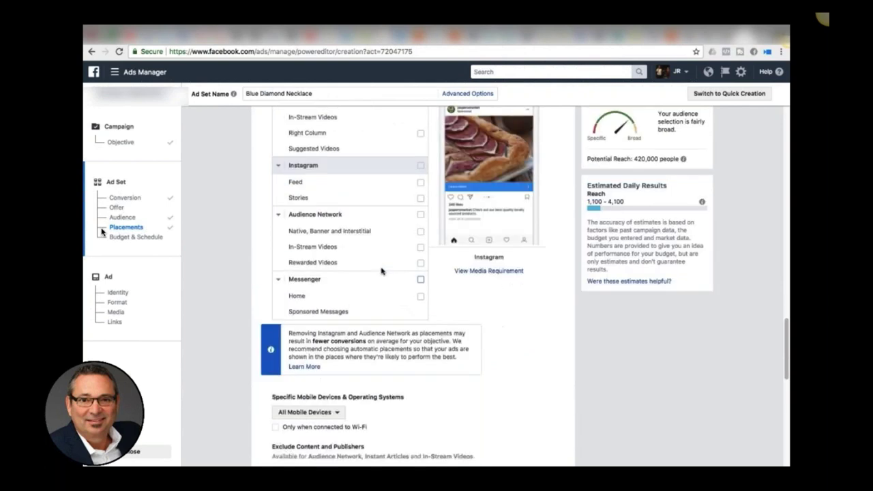
pyautogui.scroll(-3, 381, 272)
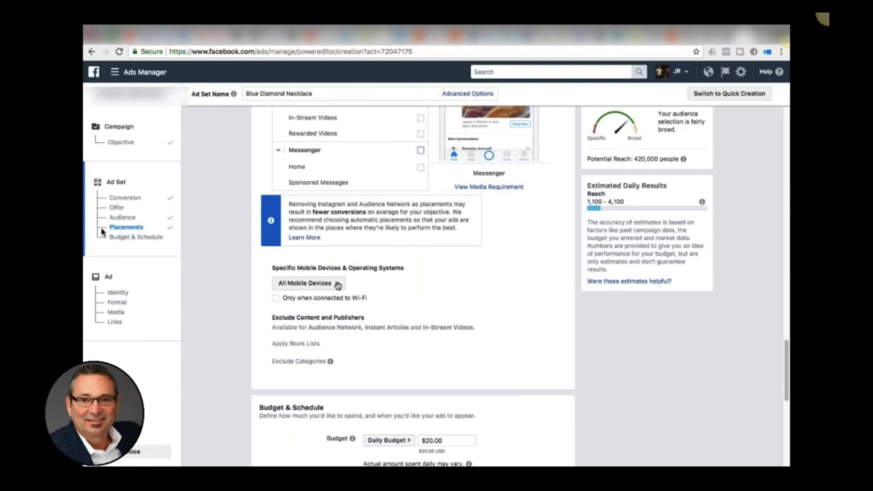
pyautogui.click(337, 285)
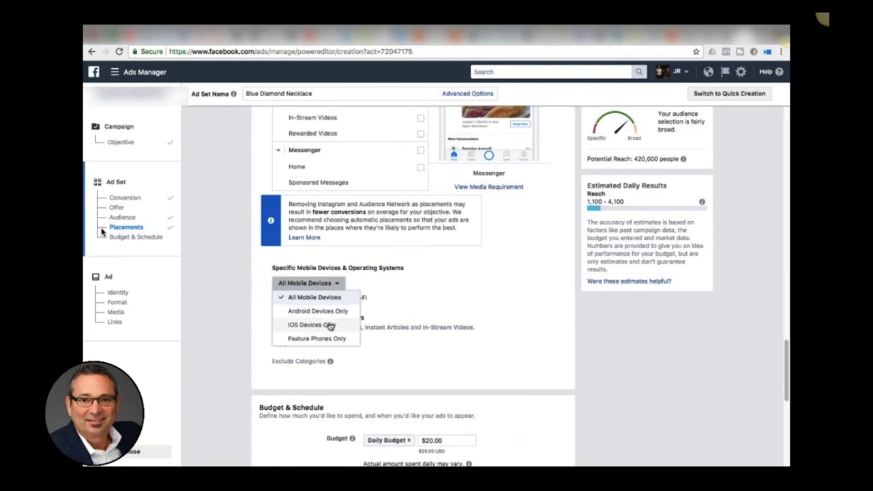
pyautogui.click(415, 300)
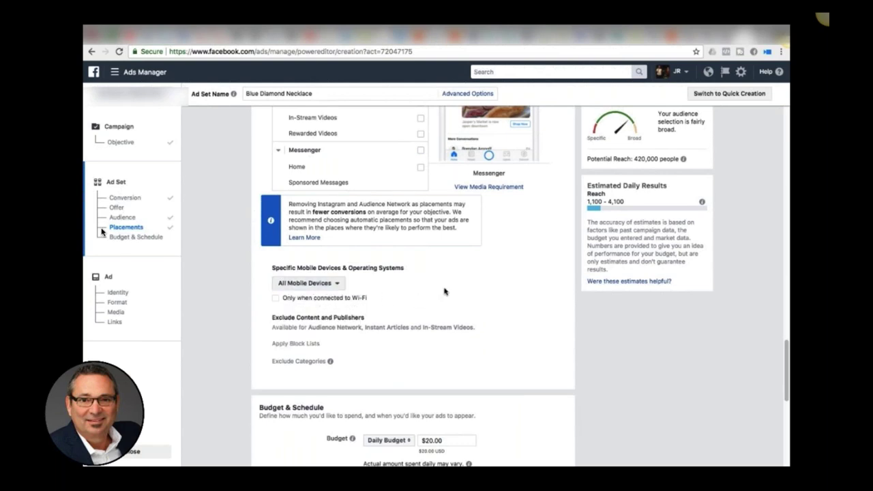
# Set the ad set's daily budget to $5.00
pyautogui.scroll(-3, 444, 292)
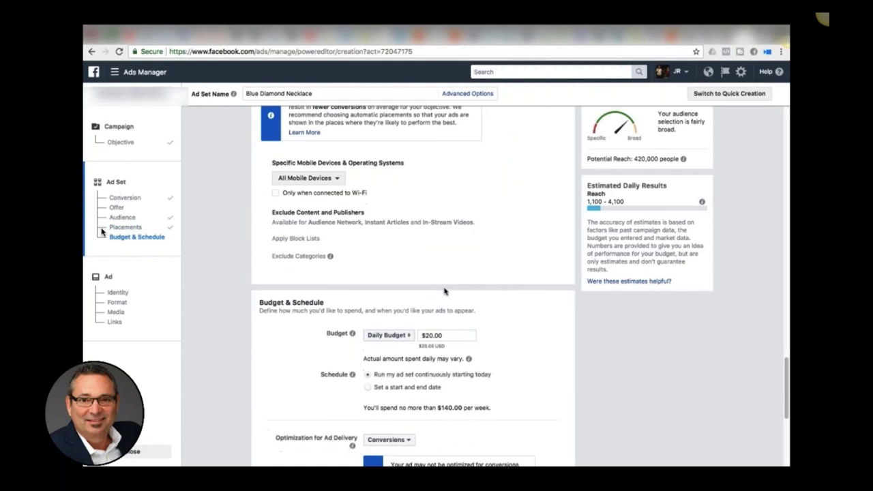
pyautogui.scroll(-1, 482, 210)
pyautogui.scroll(-1, 482, 210)
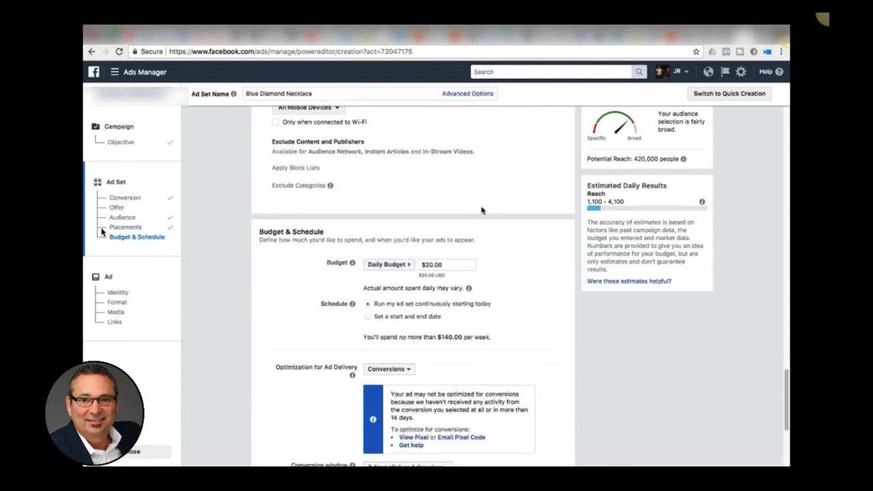
pyautogui.doubleClick(425, 265)
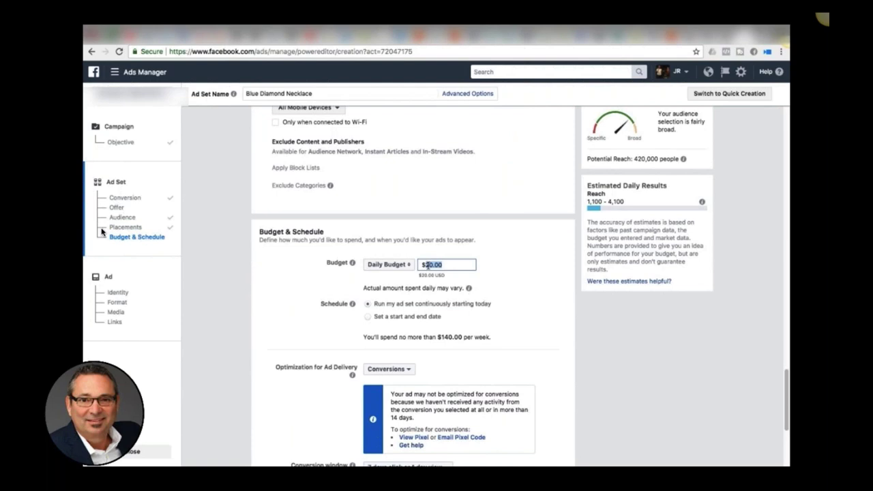
pyautogui.write('5.00')
pyautogui.click(523, 294)
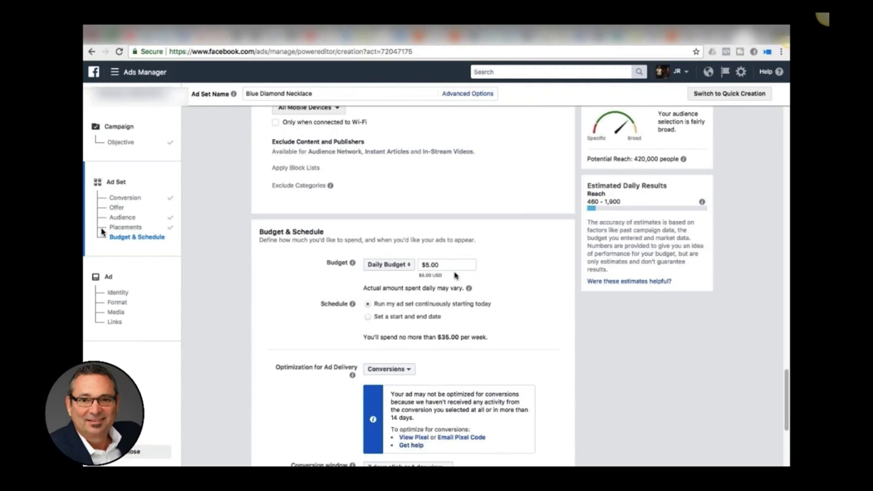
# Keep the remaining schedule, optimization, bid and delivery settings as they are and continue to the ad setup
pyautogui.scroll(-1, 455, 275)
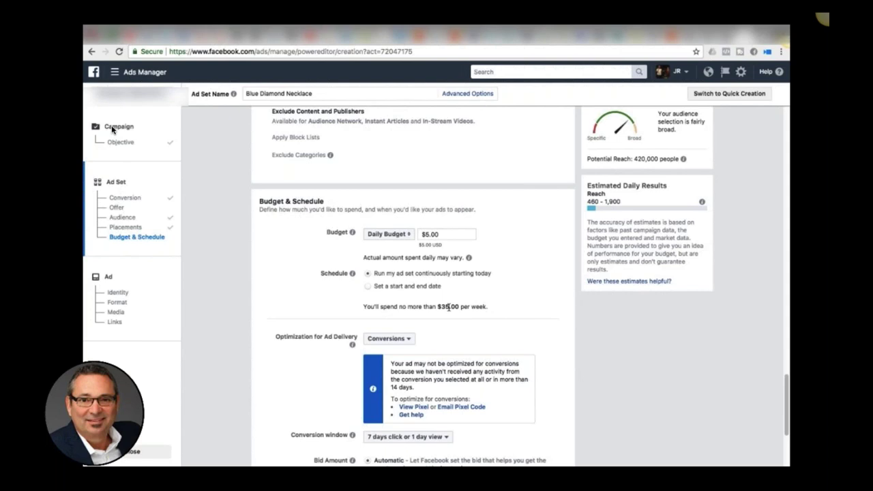
pyautogui.scroll(-2, 468, 318)
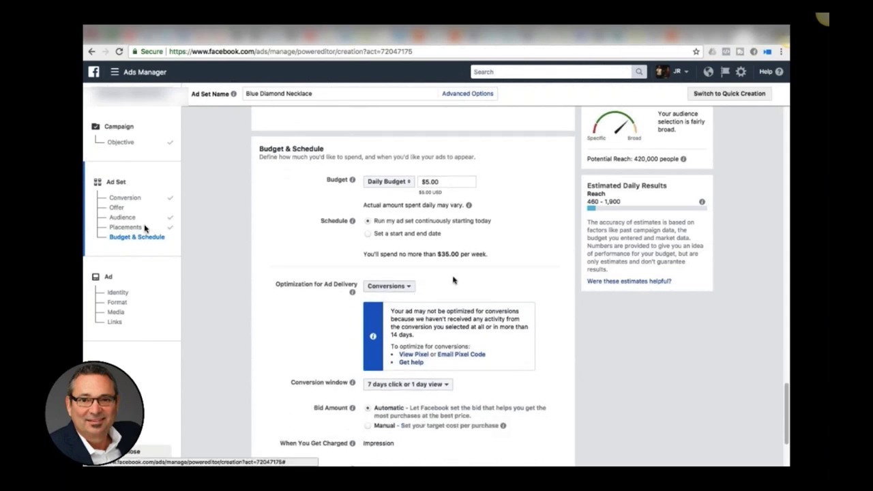
pyautogui.scroll(-2, 480, 282)
pyautogui.scroll(-2, 481, 282)
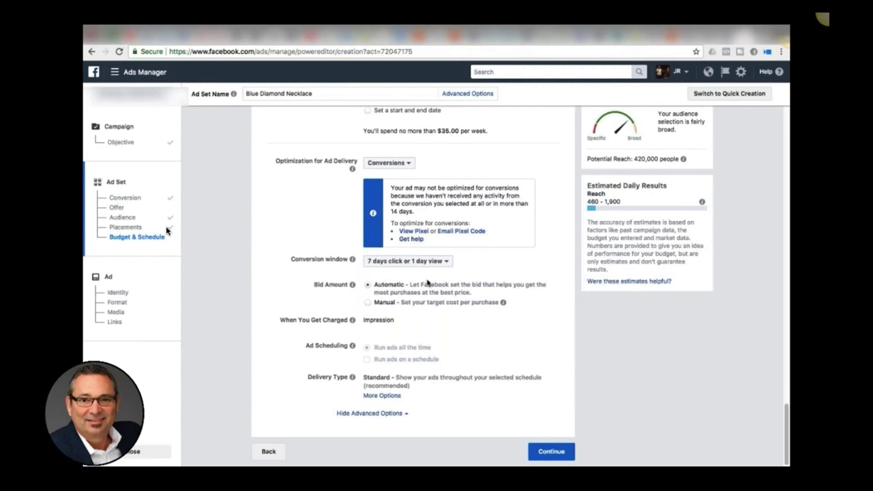
pyautogui.scroll(-1, 167, 231)
pyautogui.click(551, 452)
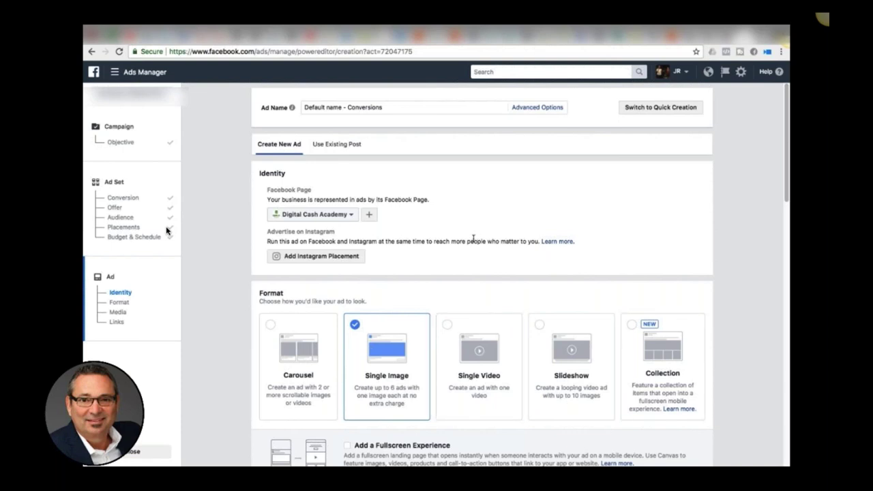
# Review the available Facebook Pages and the categories for creating a new Page, keeping Digital Cash Academy as the ad's identity
pyautogui.click(350, 216)
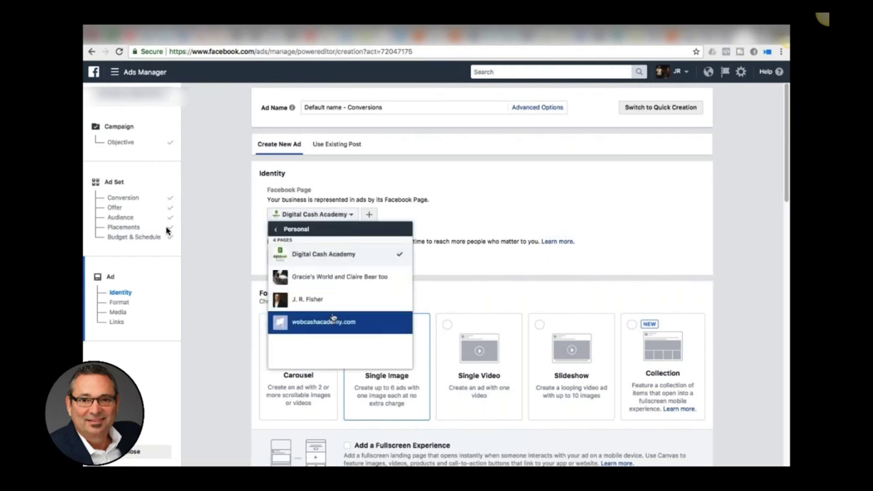
pyautogui.click(417, 220)
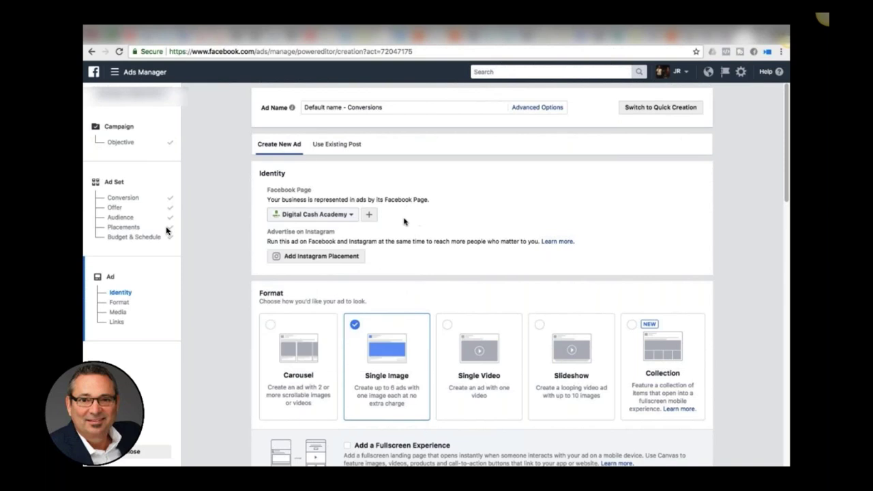
pyautogui.click(369, 214)
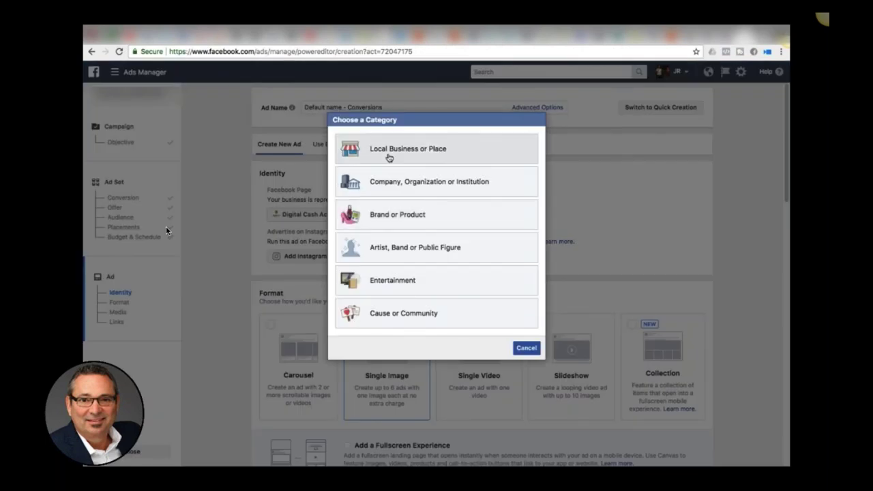
pyautogui.click(527, 351)
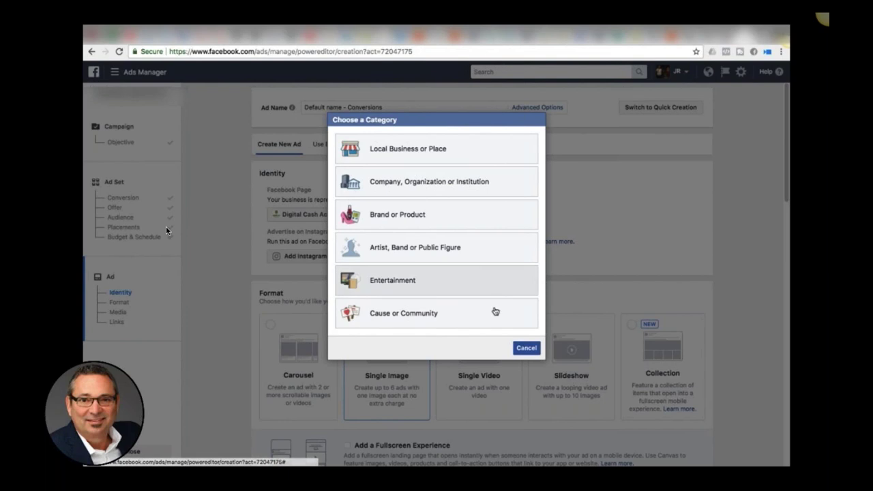
pyautogui.click(526, 348)
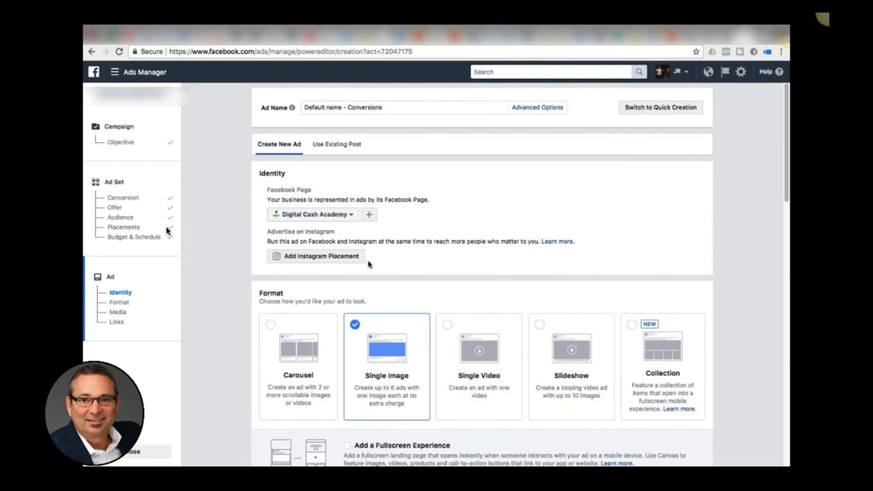
# Examine the existing-post option with its creative settings and ad preview, and return to creating a new ad
pyautogui.scroll(-1, 368, 264)
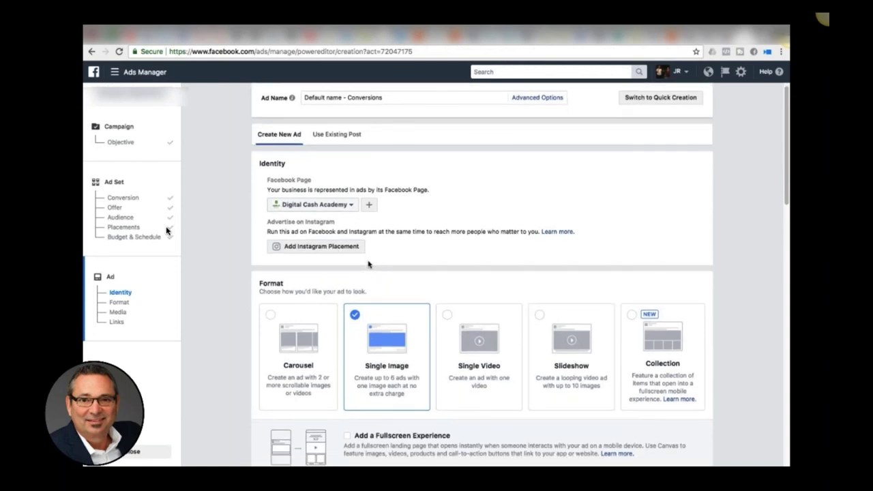
pyautogui.click(337, 135)
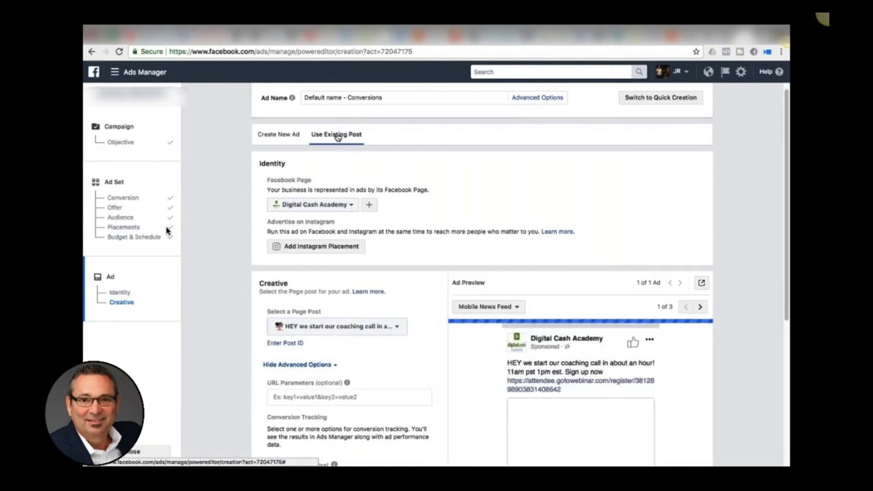
pyautogui.scroll(-1, 588, 415)
pyautogui.scroll(-2, 588, 415)
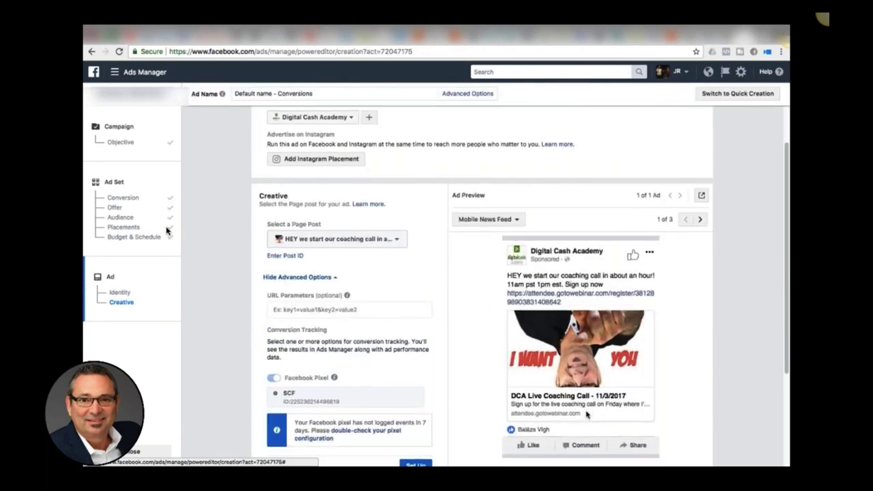
pyautogui.scroll(2, 587, 414)
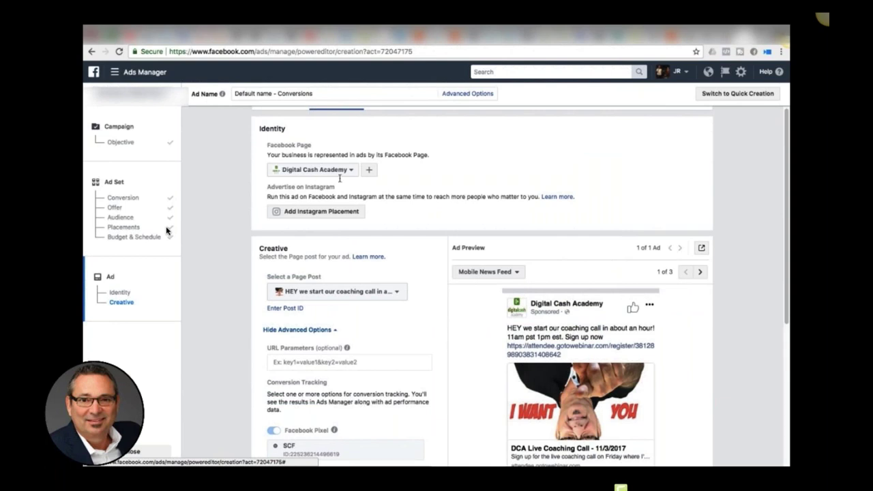
pyautogui.scroll(2, 314, 145)
pyautogui.click(279, 146)
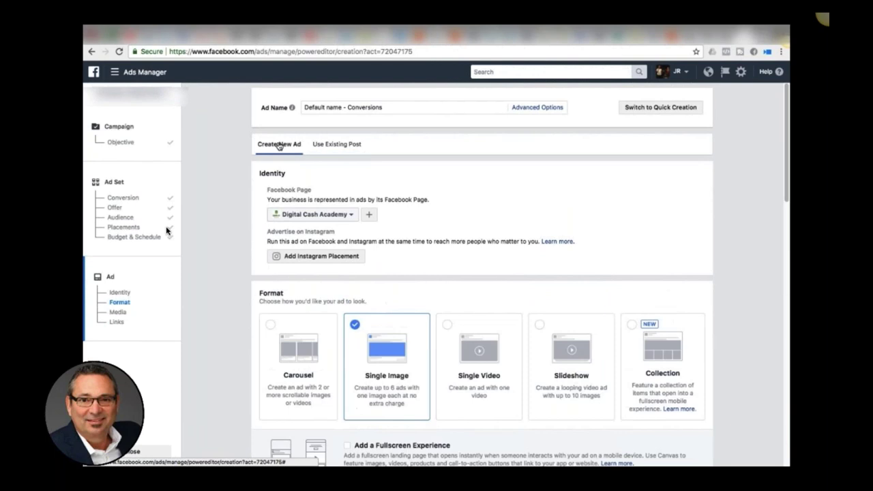
# Browse the free stock images for the single-image ad and preview a few of them without selecting any
pyautogui.scroll(-4, 472, 276)
pyautogui.scroll(-1, 473, 276)
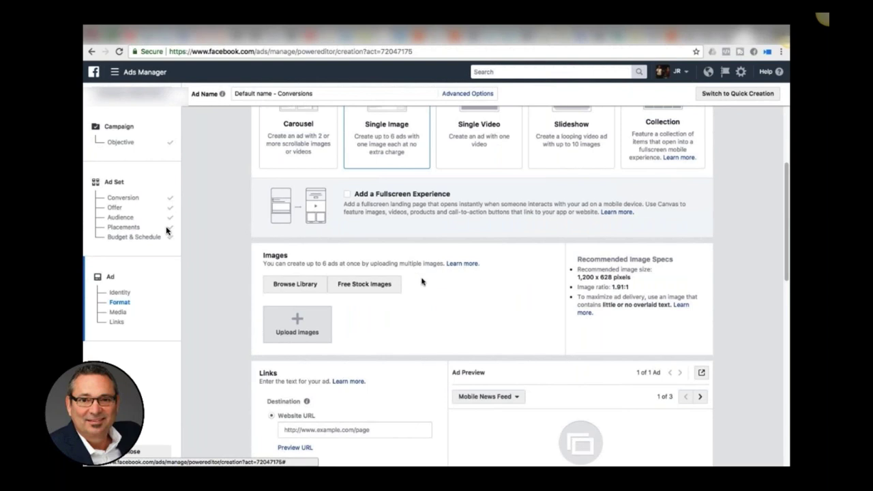
pyautogui.click(369, 284)
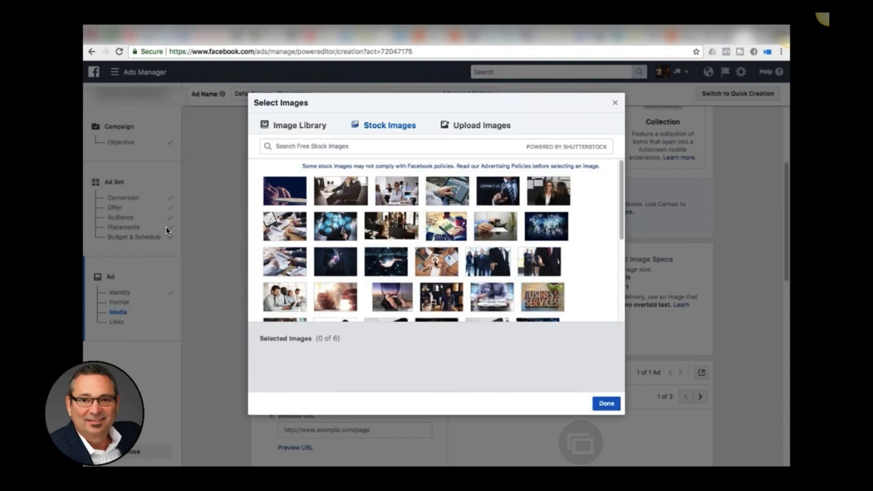
pyautogui.scroll(-1, 436, 239)
pyautogui.scroll(-3, 431, 272)
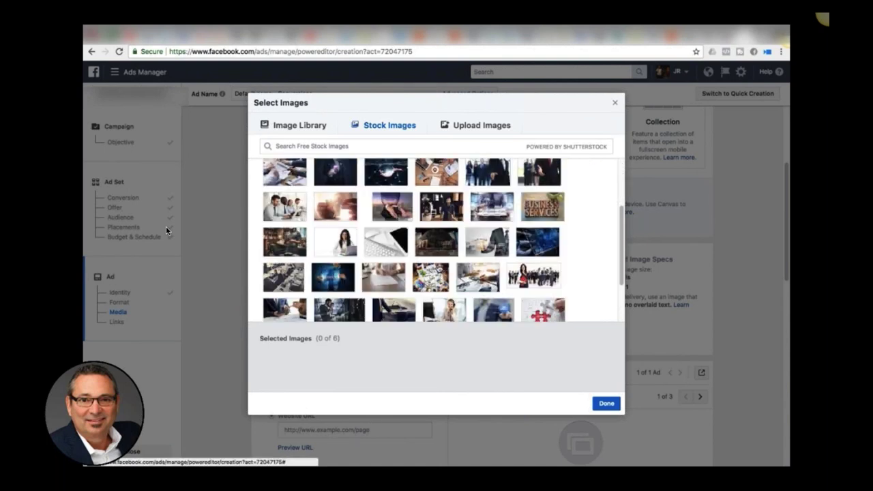
pyautogui.moveTo(431, 271)
pyautogui.moveTo(342, 242)
pyautogui.scroll(-3, 342, 243)
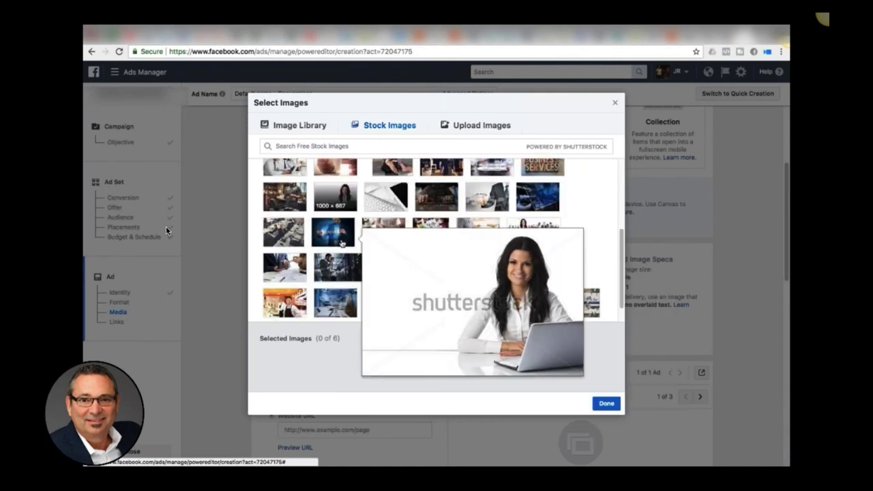
pyautogui.moveTo(334, 217)
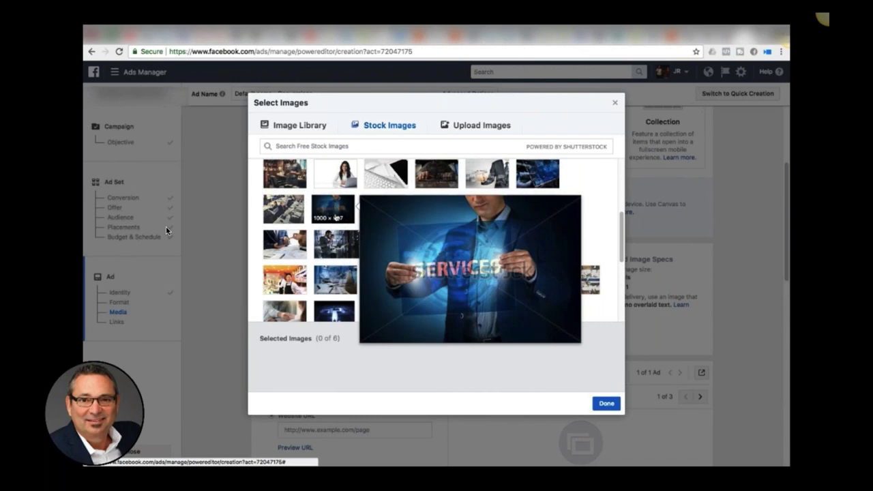
pyautogui.scroll(3, 335, 217)
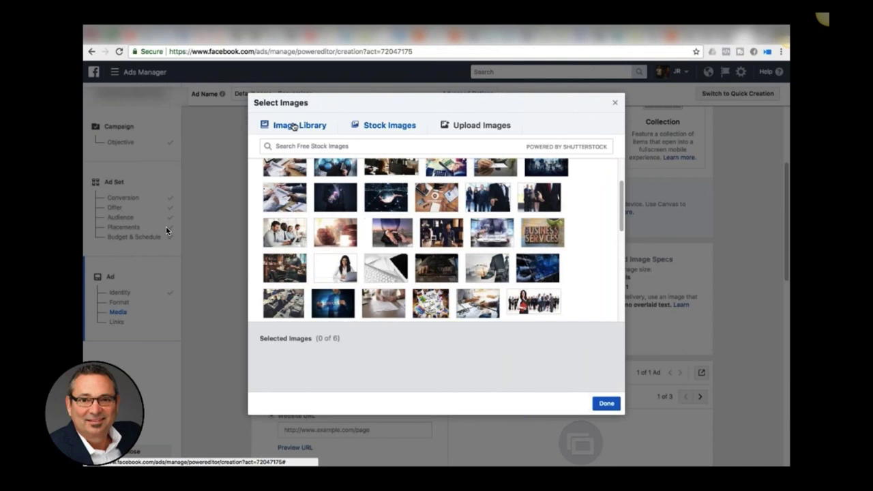
# Add the 828 × 315 Digital Cash Academy banner from the image library as the ad's image
pyautogui.click(294, 127)
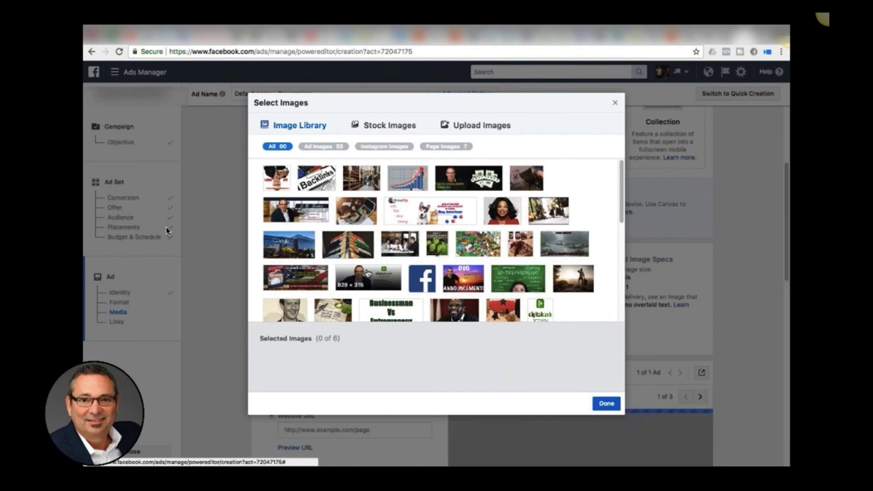
pyautogui.click(369, 278)
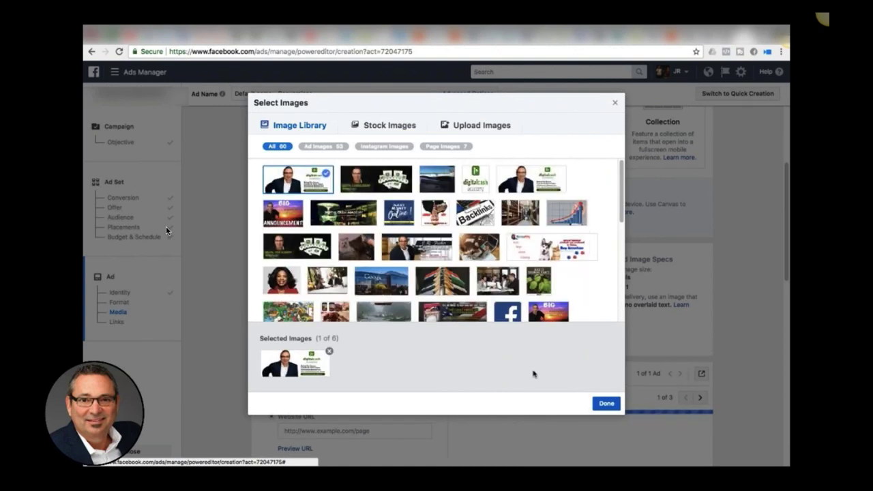
pyautogui.click(607, 404)
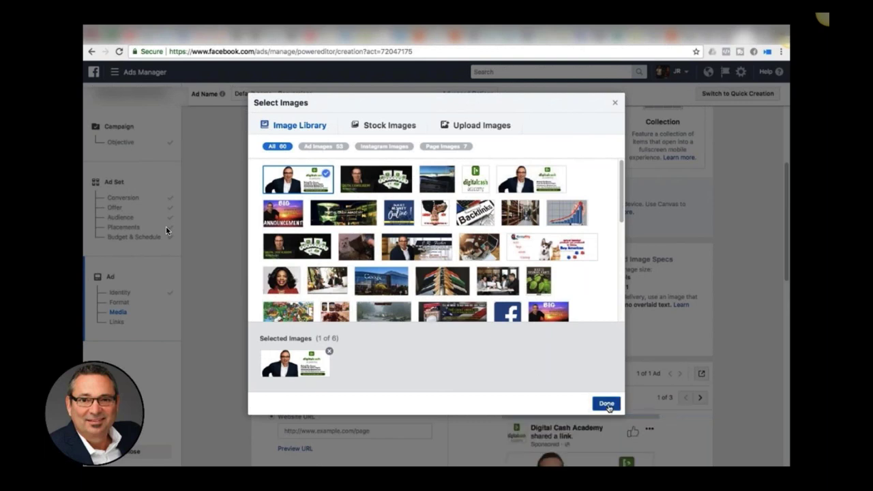
pyautogui.click(607, 404)
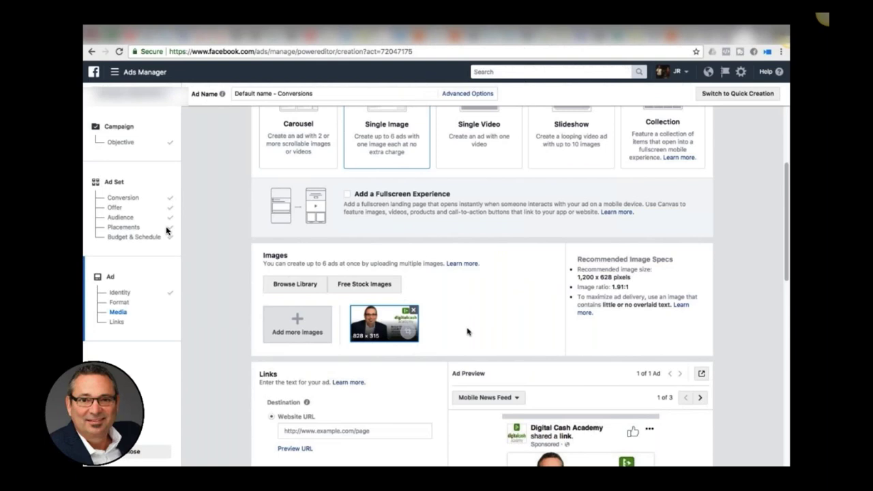
pyautogui.scroll(-3, 467, 332)
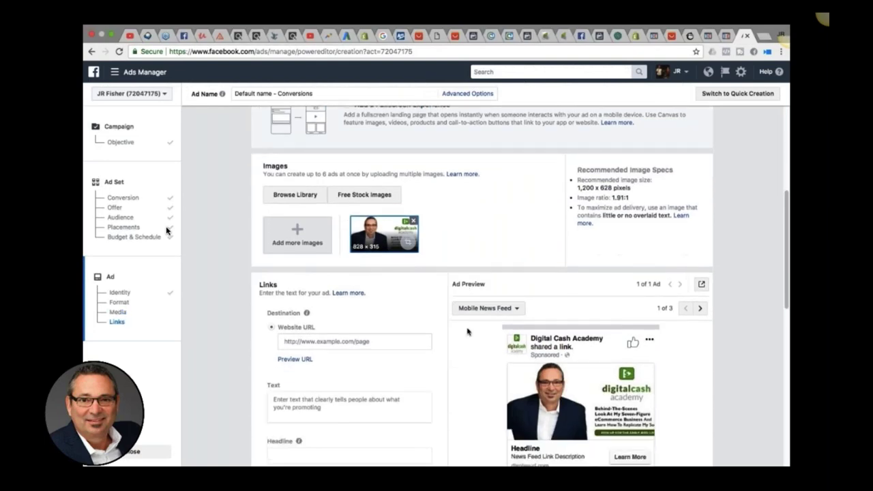
pyautogui.click(312, 340)
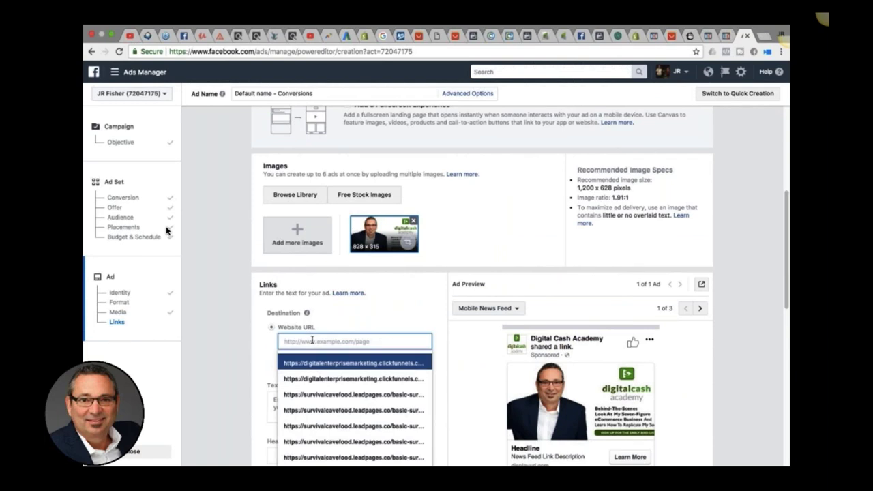
pyautogui.write('http://www.digitalcashacademy.c')
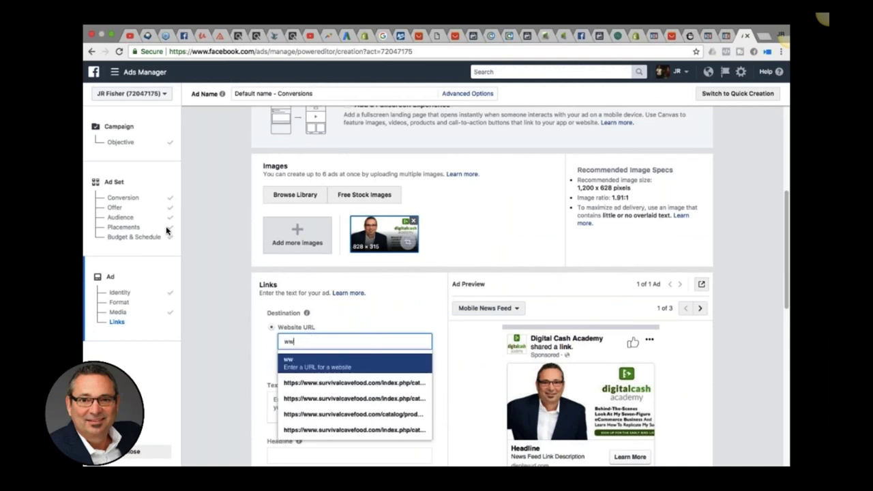
pyautogui.write('om')
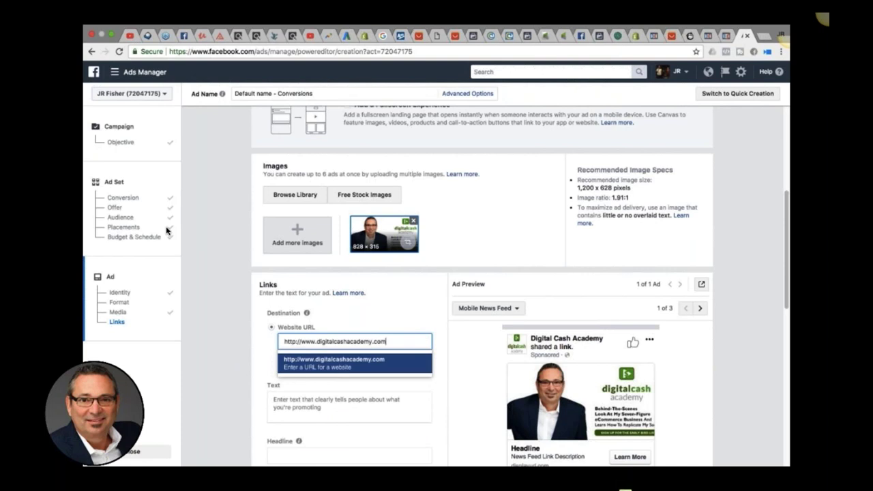
pyautogui.press('Return')
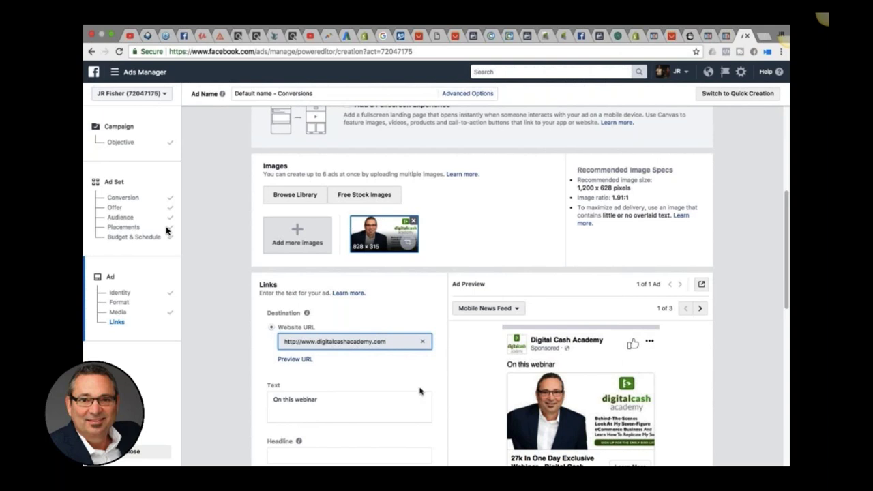
# Replace the ad's text with "Come to my webinar. You will love it , it's great."
pyautogui.scroll(-2, 677, 370)
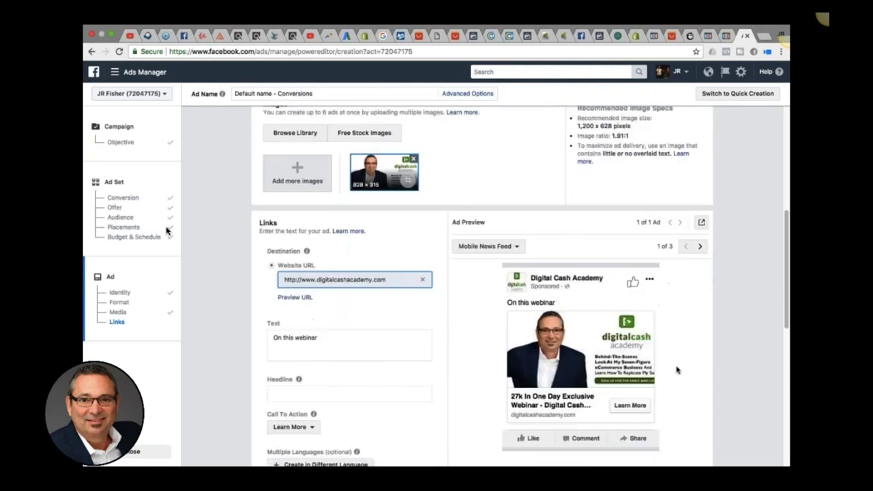
pyautogui.tripleClick(302, 335)
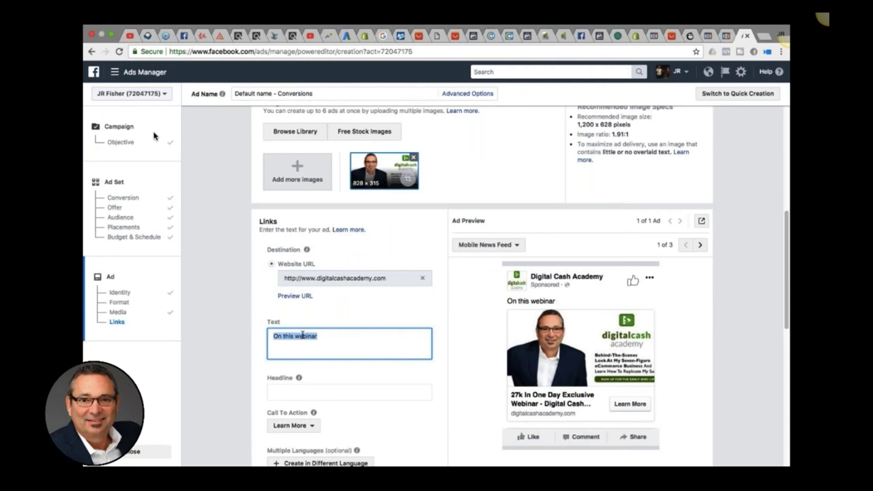
pyautogui.write('Come')
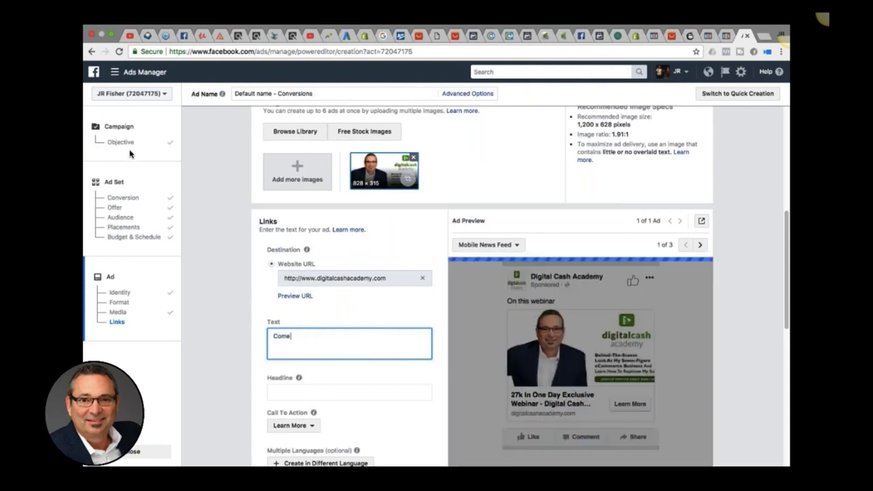
pyautogui.write(' to m')
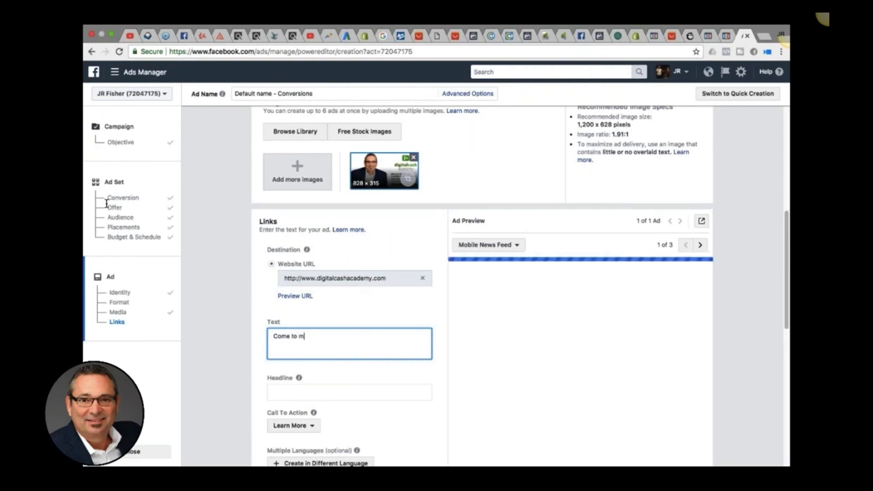
pyautogui.write('y webinar')
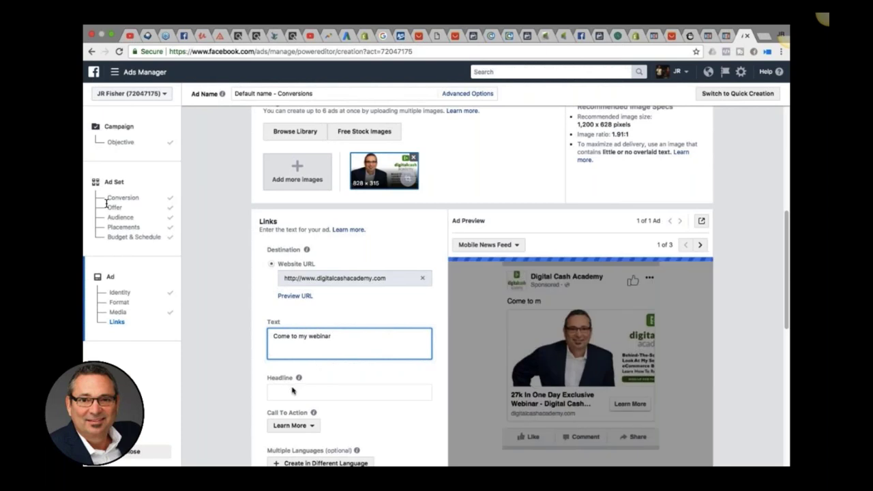
pyautogui.write('. ')
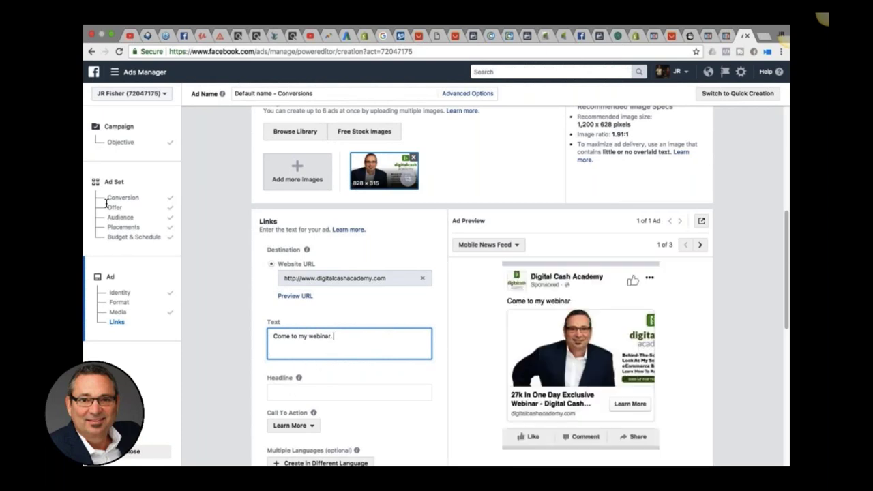
pyautogui.write('You wi')
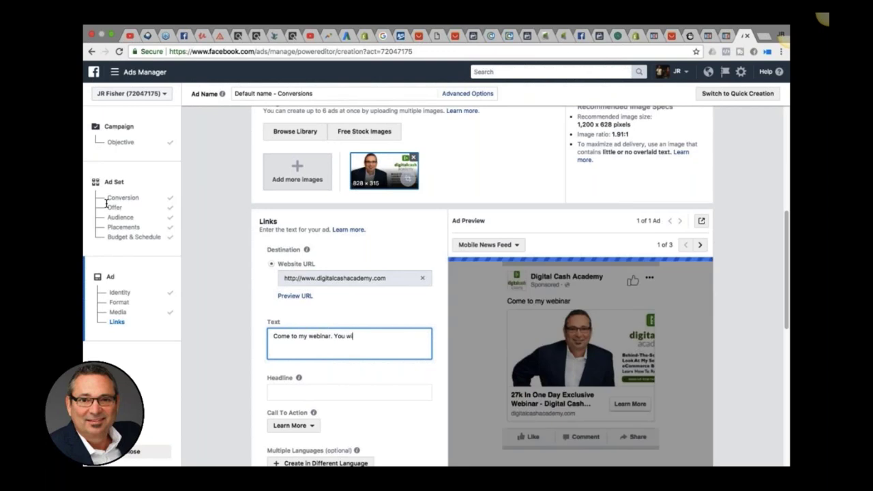
pyautogui.write('ll love it ,')
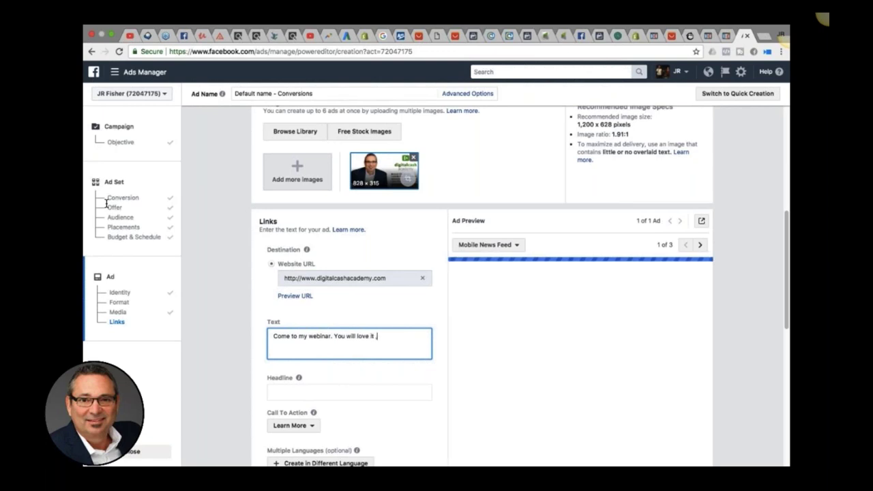
pyautogui.write(" it's g")
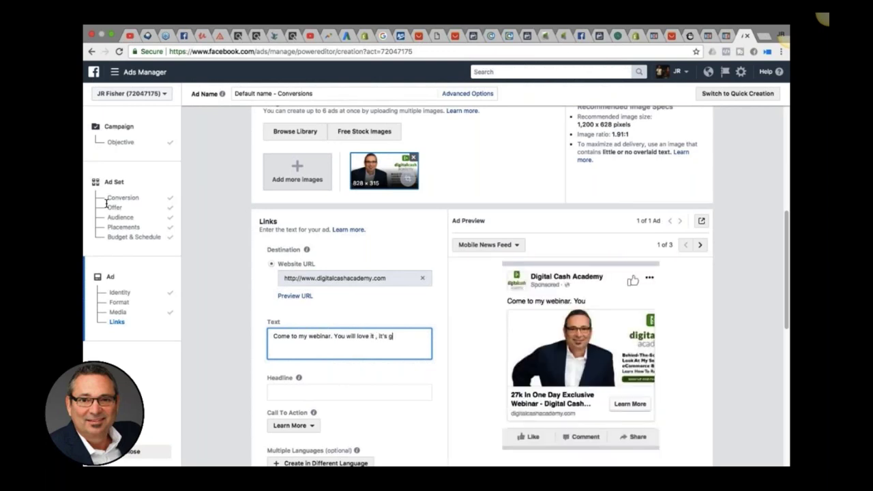
pyautogui.write('reat.')
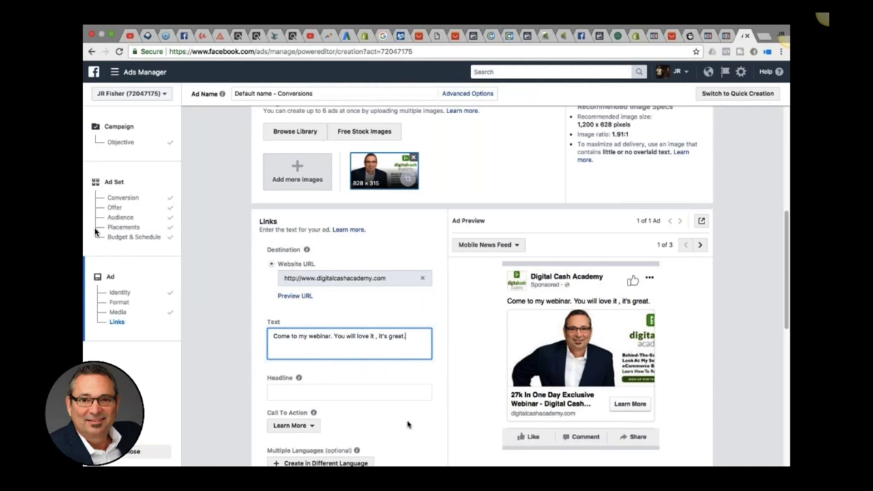
# Set the ad's headline to "Learn to do ecommerce"
pyautogui.click(282, 390)
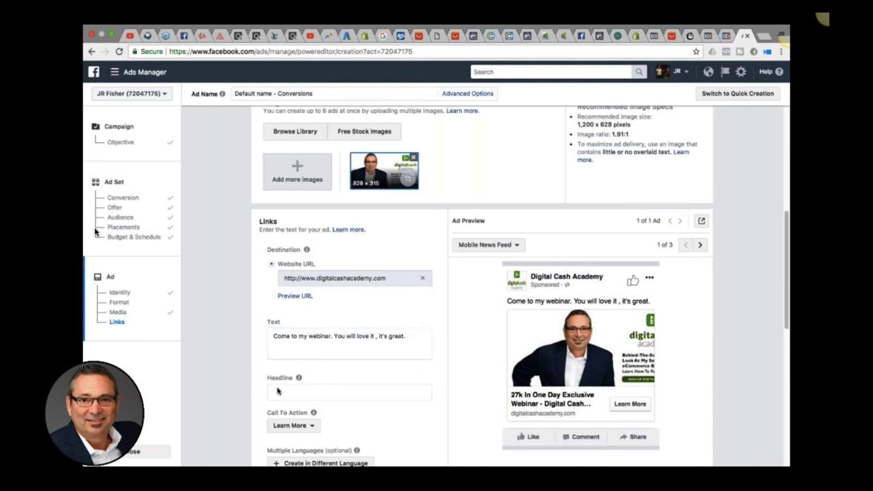
pyautogui.click(275, 391)
pyautogui.write('Learn to')
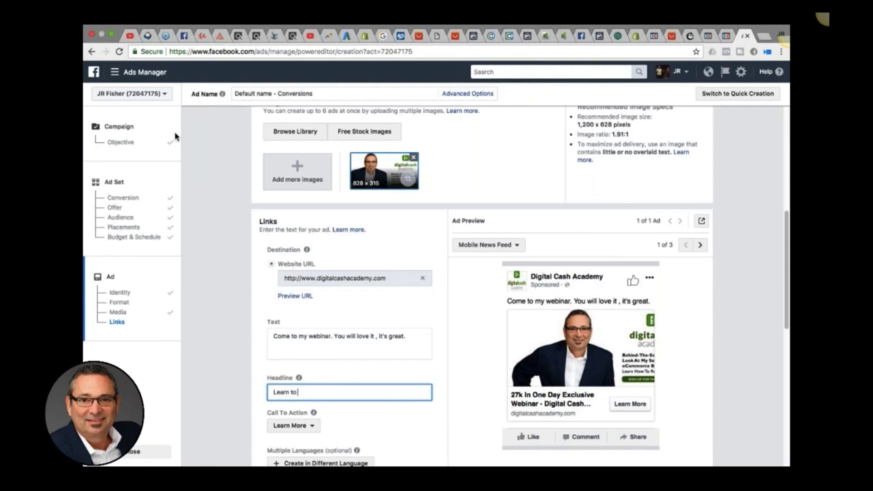
pyautogui.write(' do em')
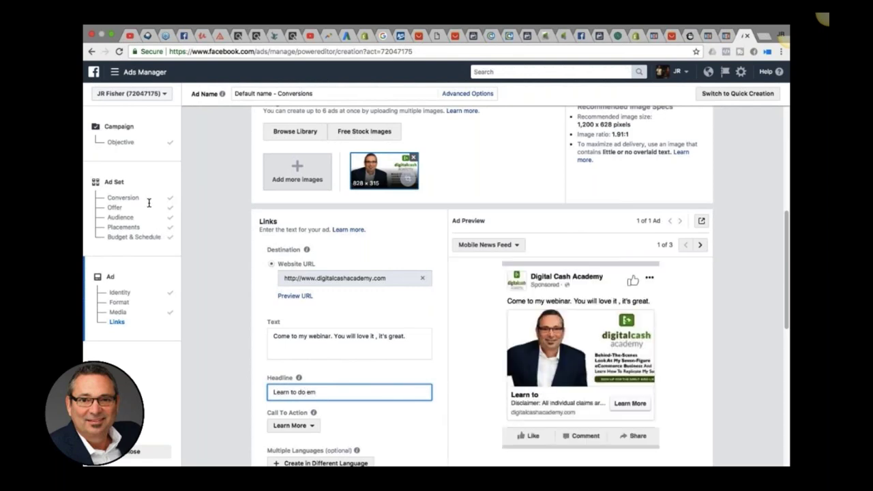
pyautogui.press('BackSpace')
pyautogui.write('commerce')
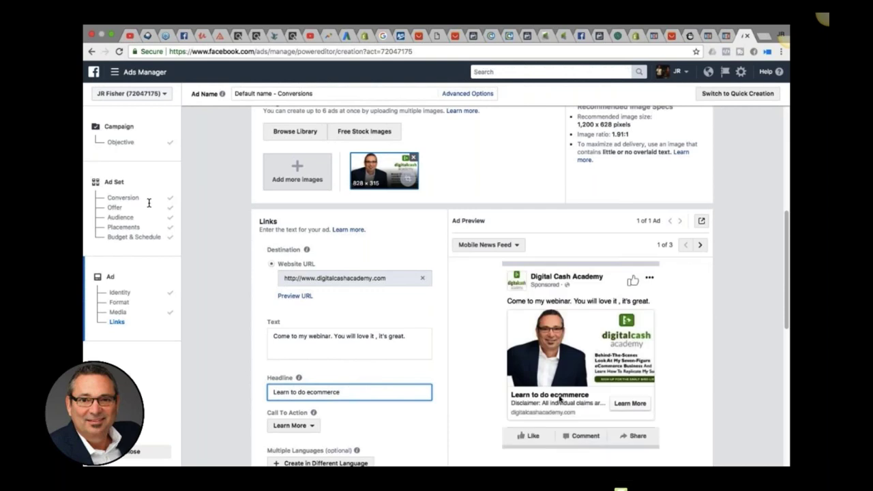
# Choose Learn More as the ad's call to action
pyautogui.scroll(-1, 413, 401)
pyautogui.scroll(-3, 413, 402)
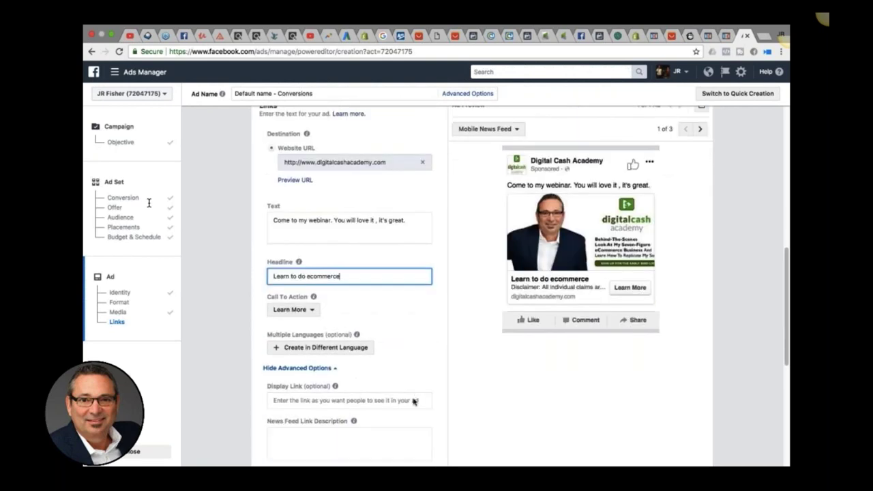
pyautogui.click(311, 309)
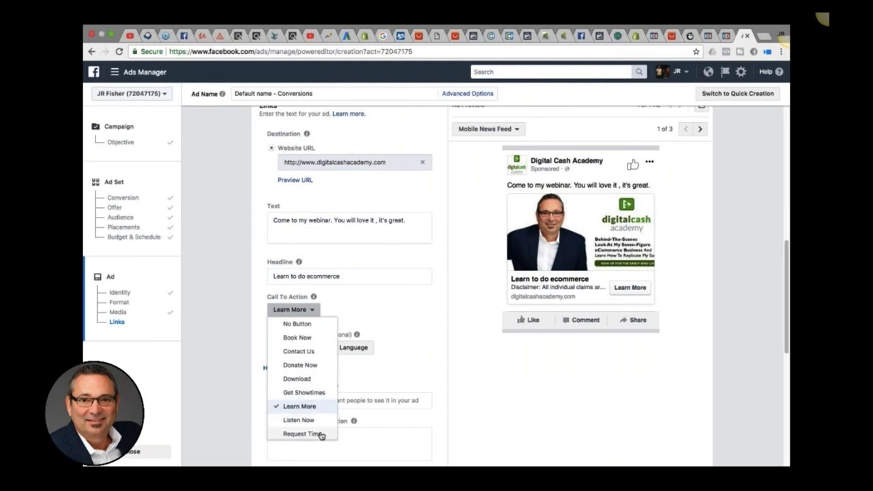
pyautogui.click(303, 407)
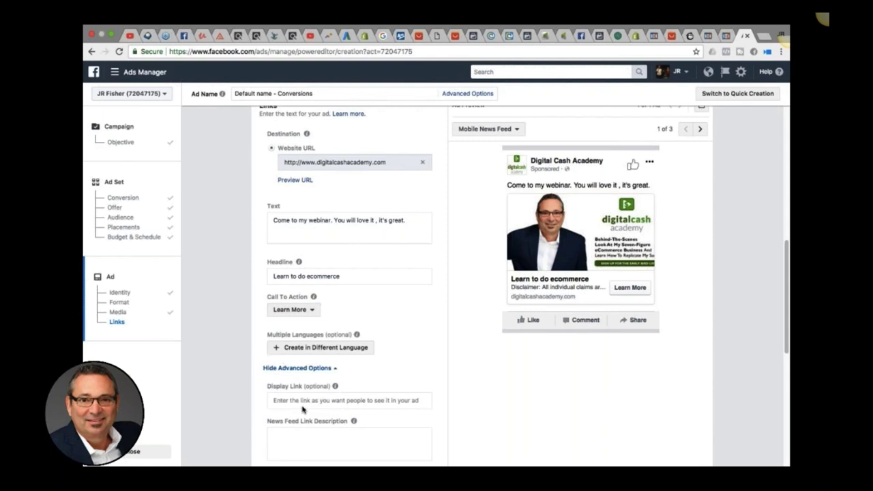
# Check the remaining link and conversion tracking options against the ad preview, and confirm the ad for submission
pyautogui.scroll(-3, 404, 353)
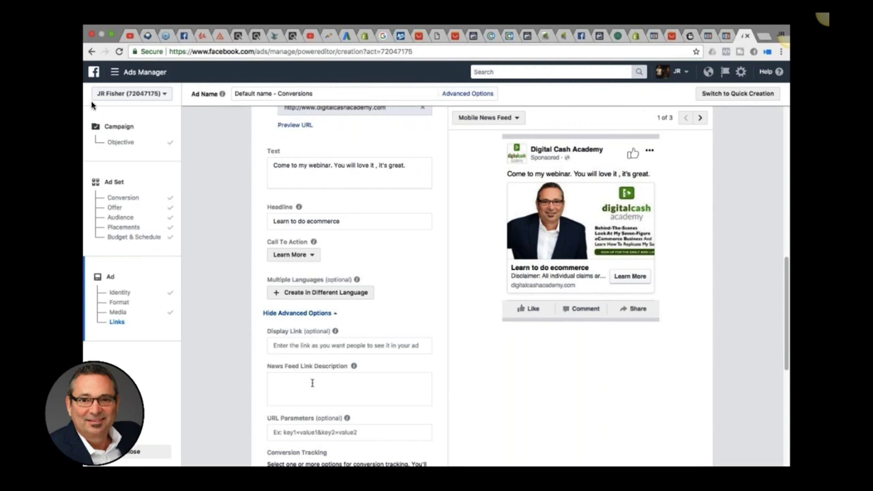
pyautogui.scroll(-5, 356, 386)
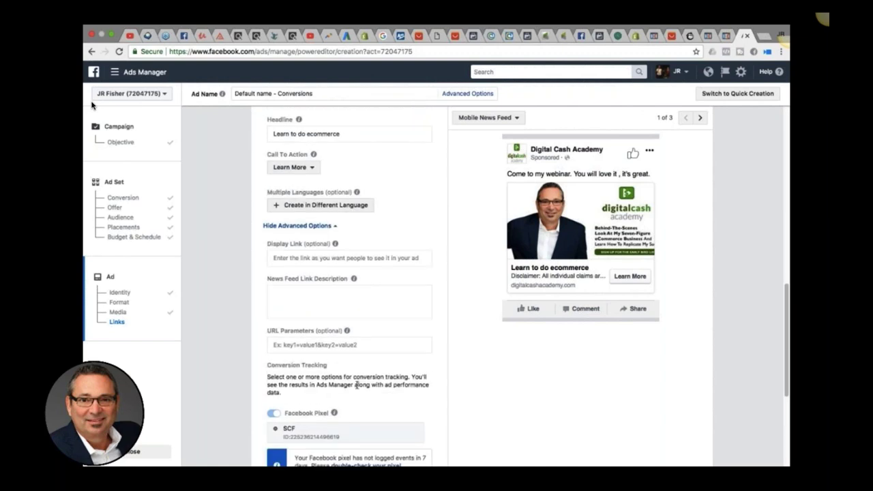
pyautogui.scroll(-5, 356, 388)
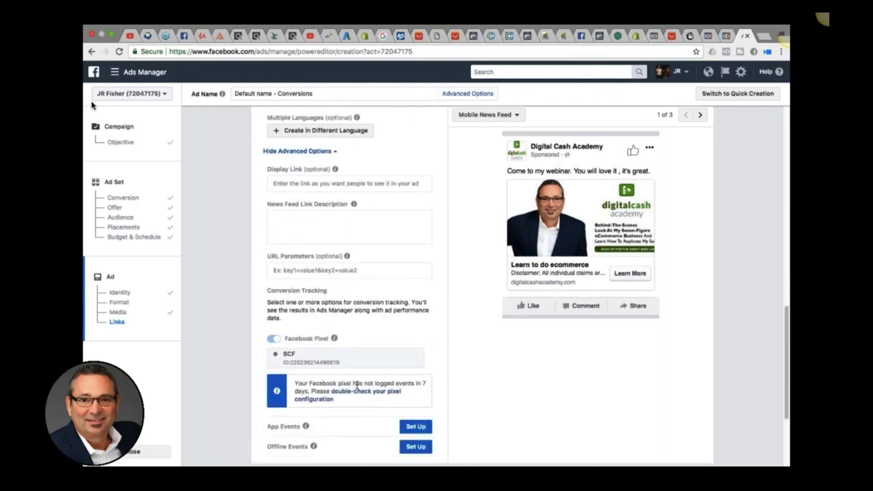
pyautogui.scroll(-2, 356, 385)
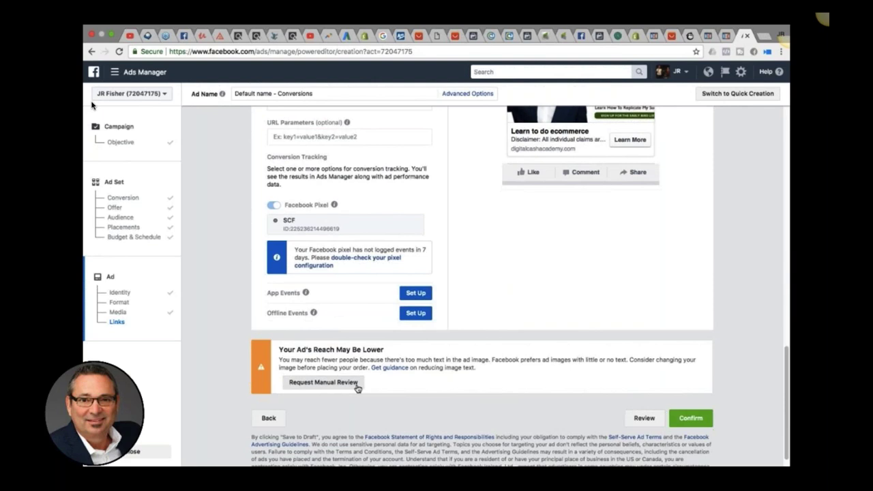
pyautogui.scroll(11, 356, 386)
pyautogui.scroll(-10, 356, 386)
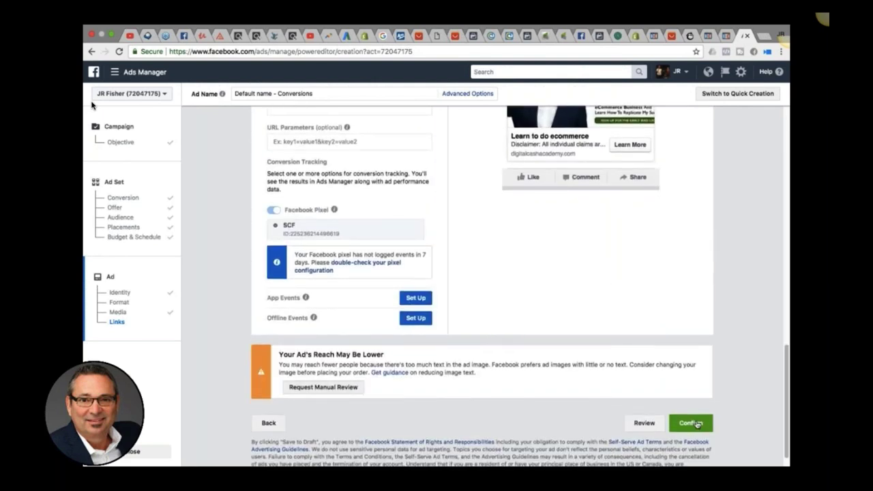
pyautogui.click(690, 424)
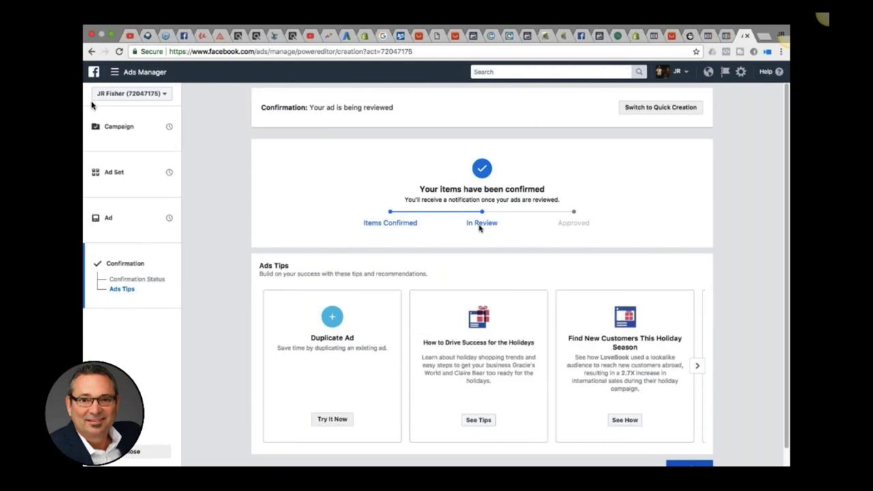
pyautogui.scroll(-1, 670, 242)
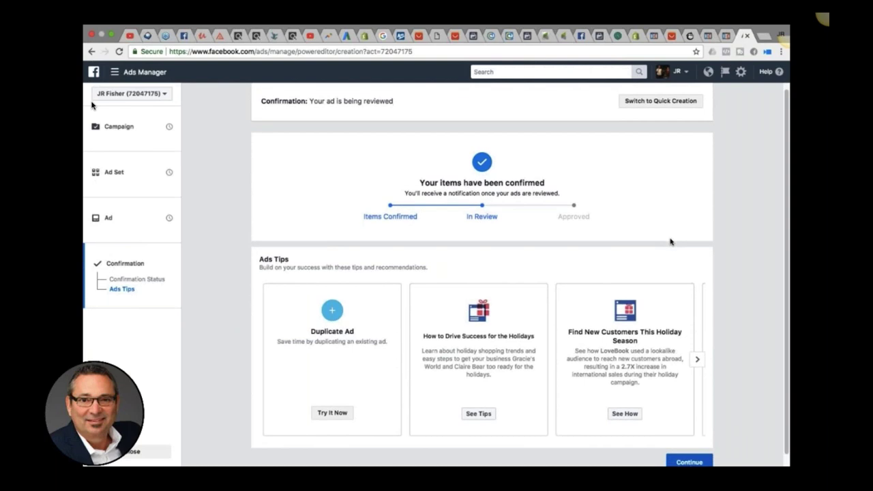
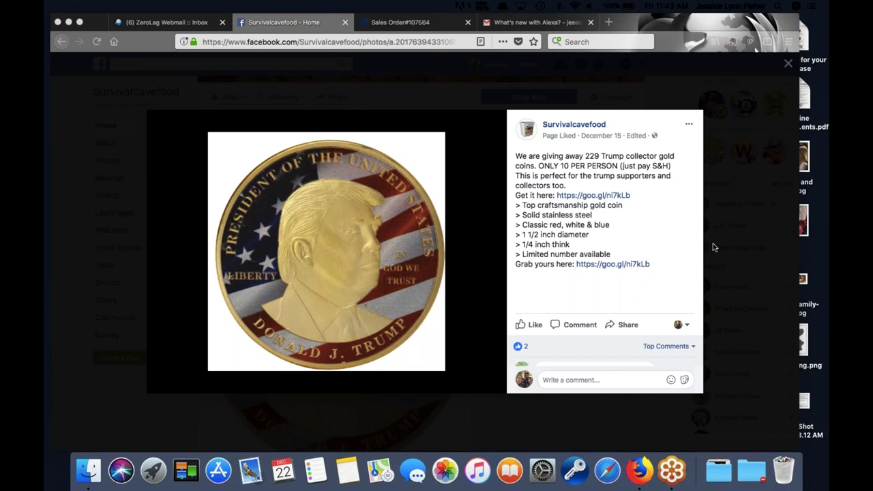
# Follow the offer link in Survivalcavefood's Trump coin post and continue through the lead capture page with the contact's e-mail to the order form
pyautogui.click(614, 265)
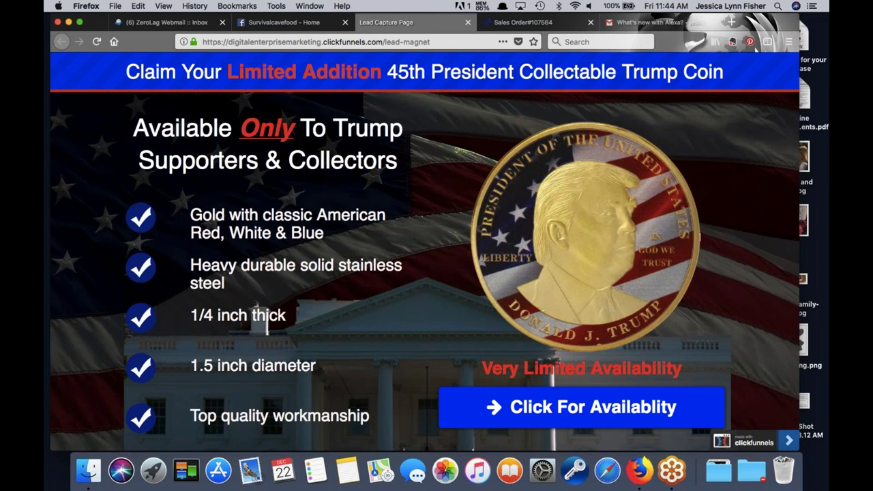
pyautogui.click(548, 411)
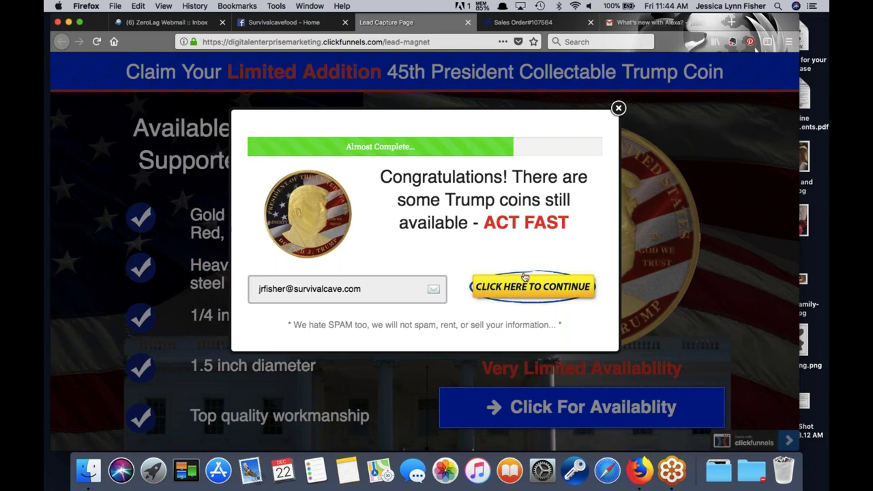
pyautogui.click(524, 295)
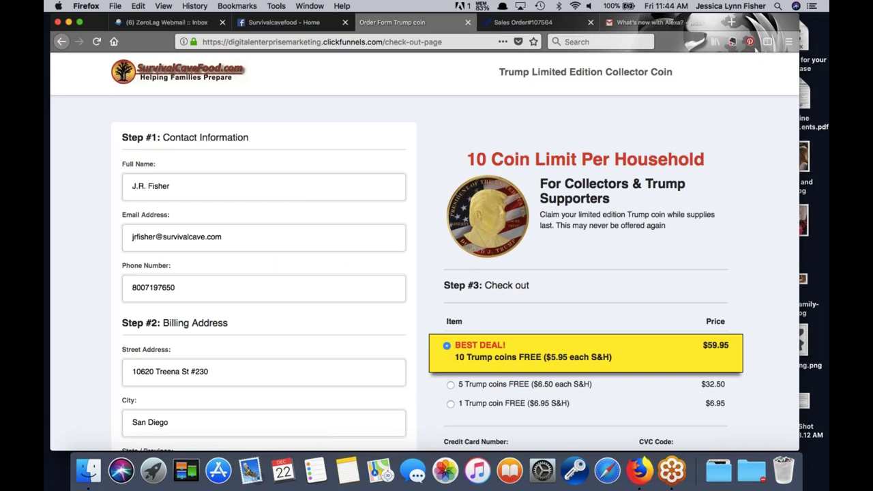
# Look through the Trump coin order form and add the $4.95 one-time offer for the inaugural speech PDF to the order
pyautogui.scroll(-3, 425, 251)
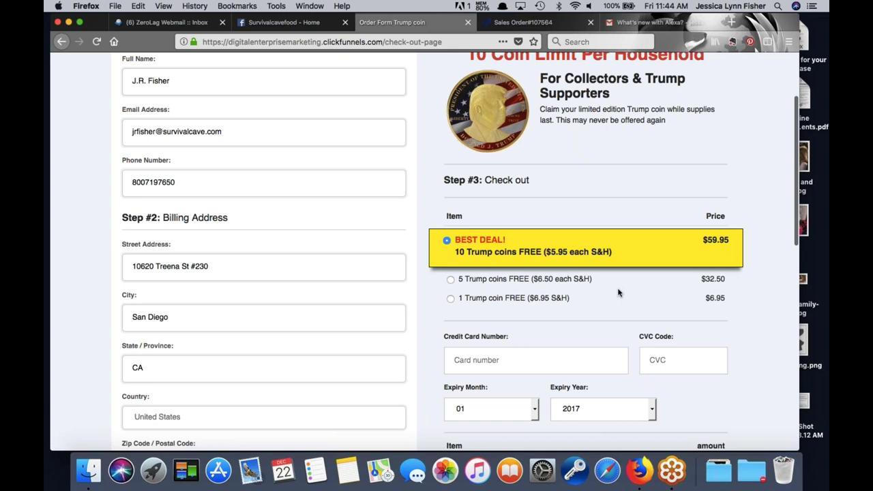
pyautogui.scroll(-1, 619, 293)
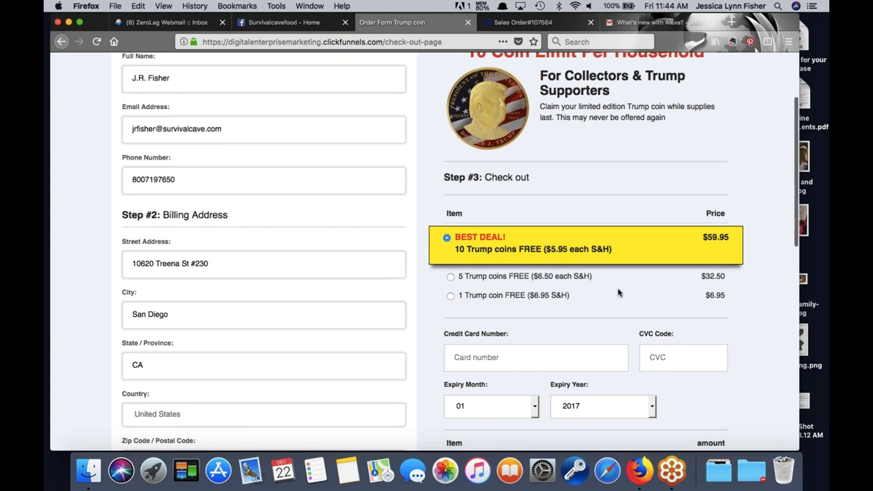
pyautogui.scroll(-1, 618, 292)
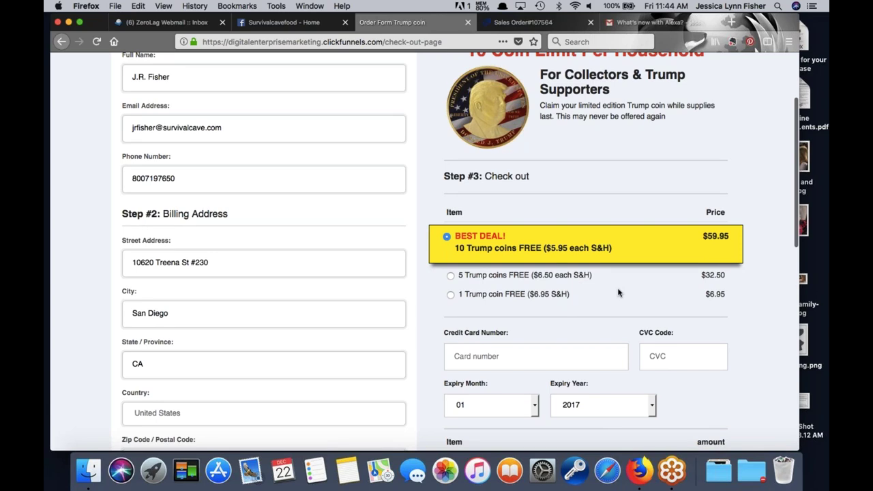
pyautogui.scroll(-1, 618, 292)
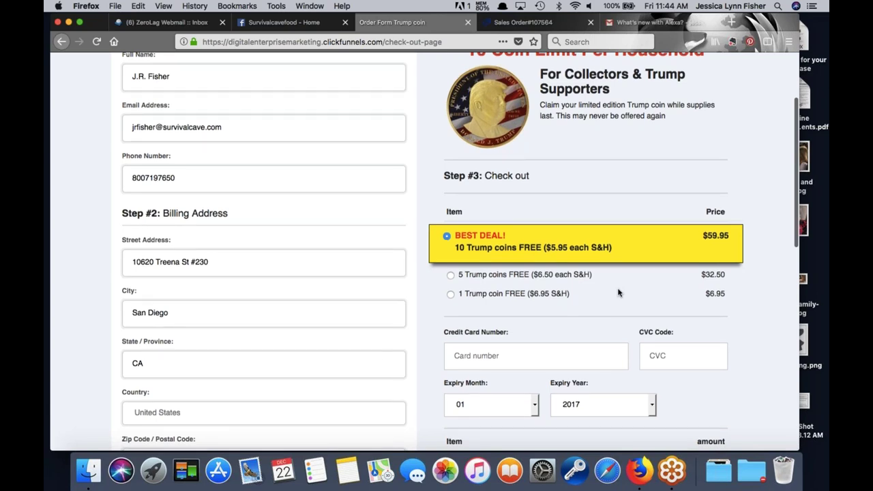
pyautogui.scroll(-3, 619, 292)
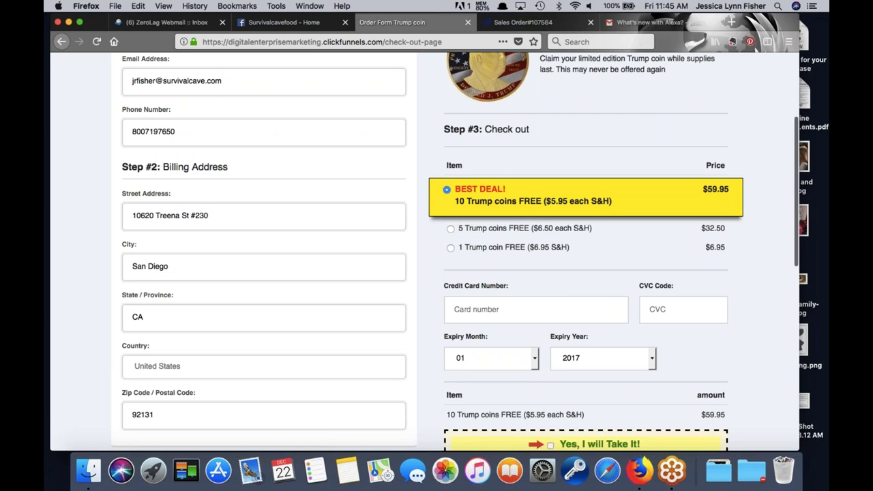
pyautogui.scroll(1, 455, 252)
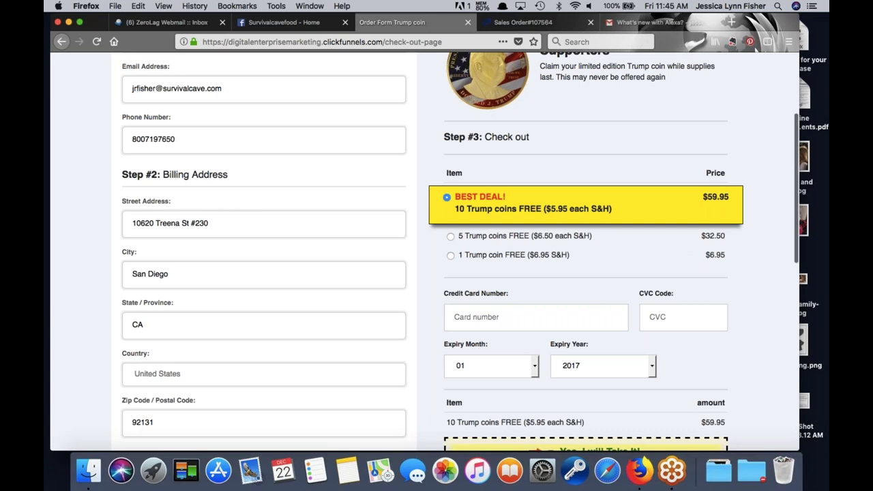
pyautogui.scroll(-5, 573, 371)
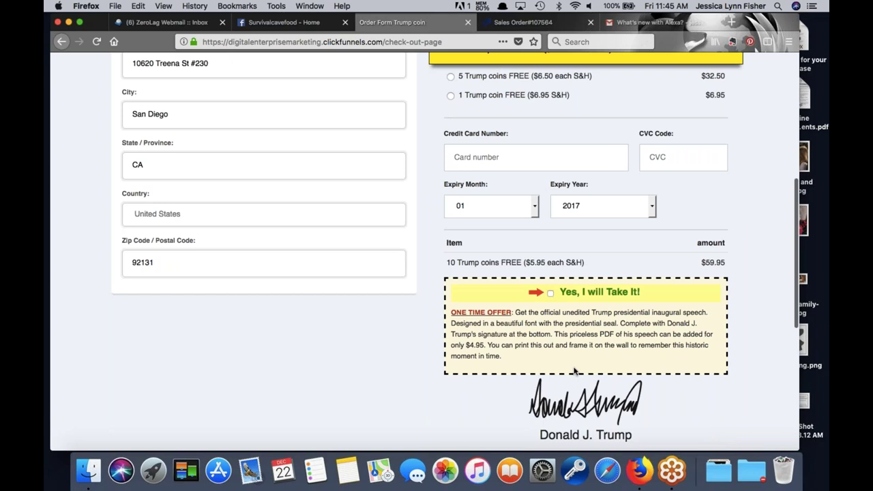
pyautogui.scroll(-1, 573, 370)
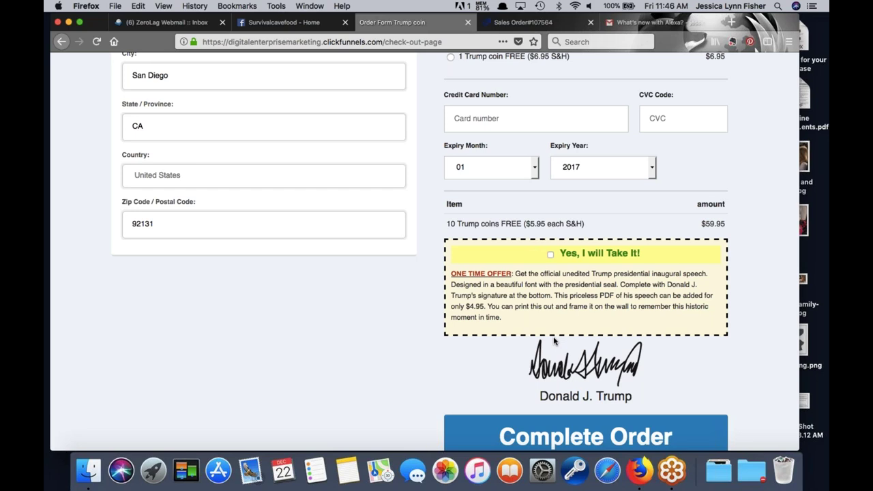
pyautogui.click(550, 255)
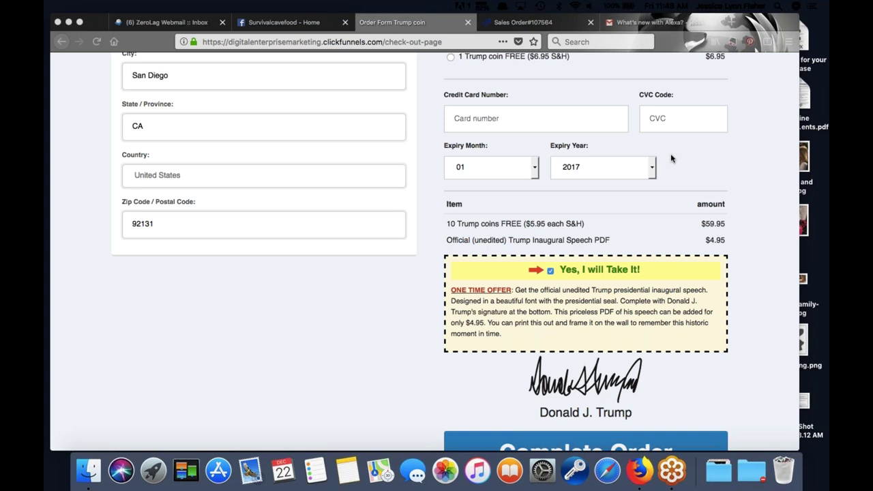
# Lower the computer's sound volume until it is muted
pyautogui.press('XF86AudioLowerVolume')
pyautogui.press('XF86AudioLowerVolume')
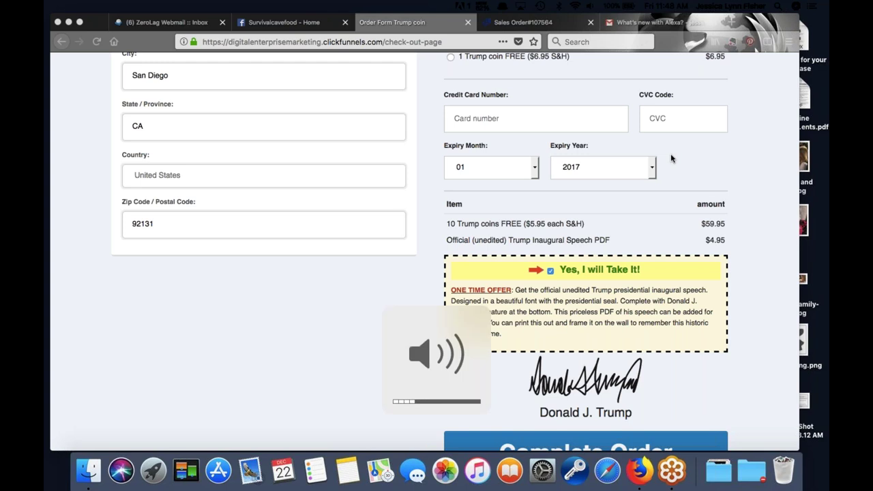
pyautogui.press('XF86AudioLowerVolume')
pyautogui.press('XF86AudioLowerVolume')
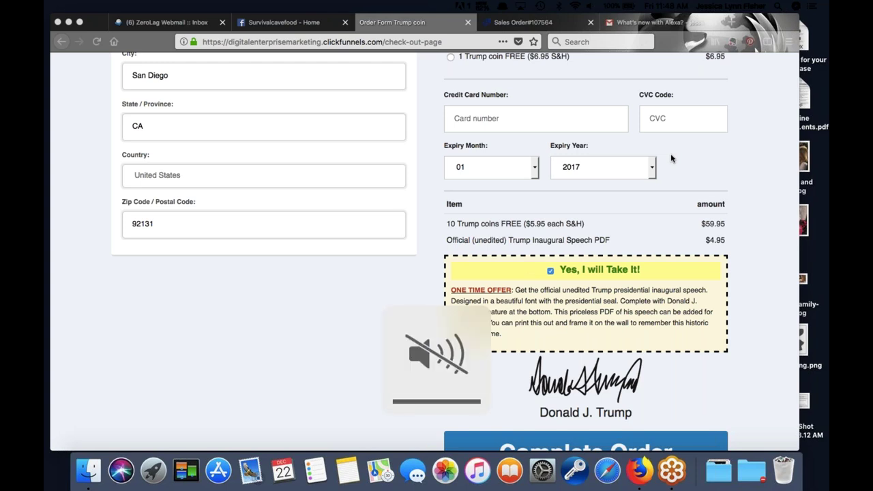